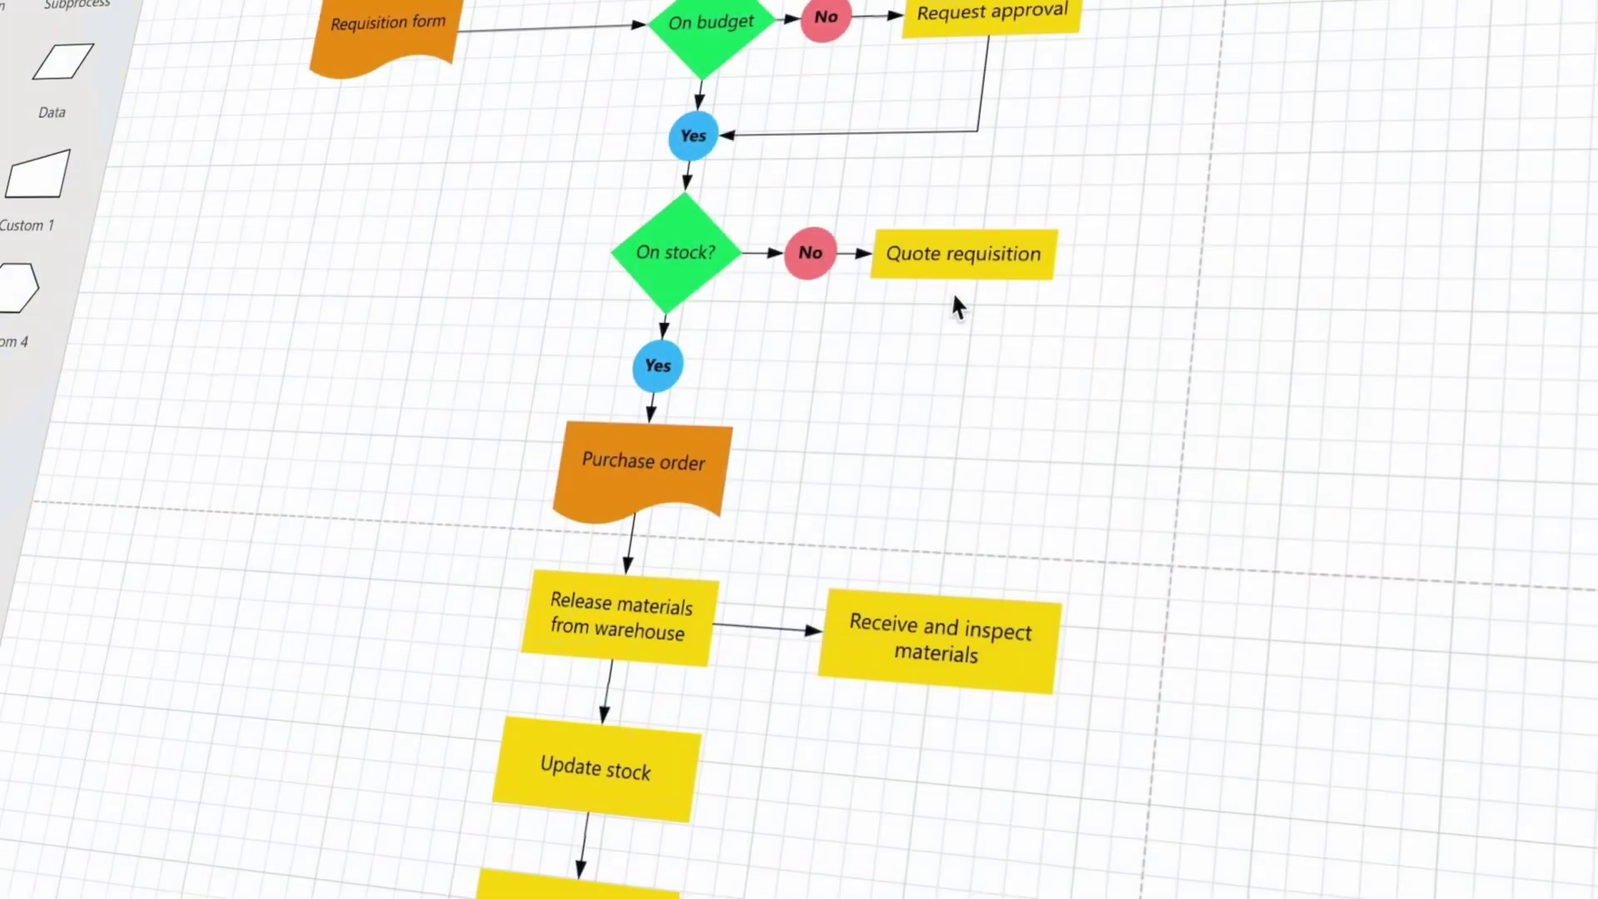
Draw connectors from Quote requisition to Purchase order and from Requisition form to On budget
mouse_move(960, 262)
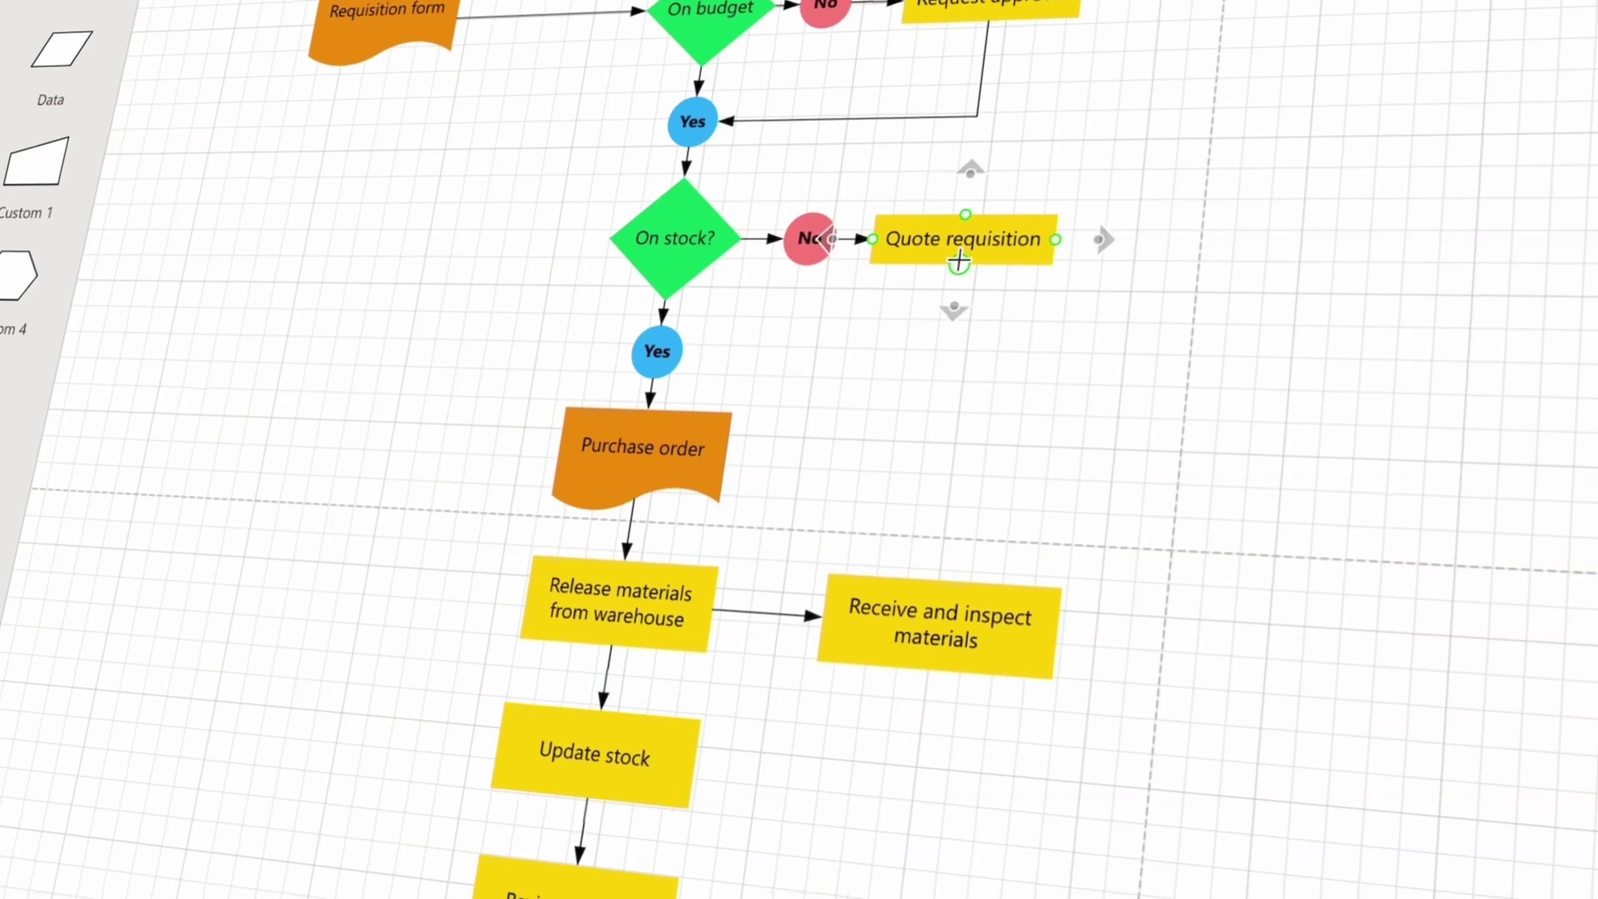
left_click_drag(959, 262, 723, 399)
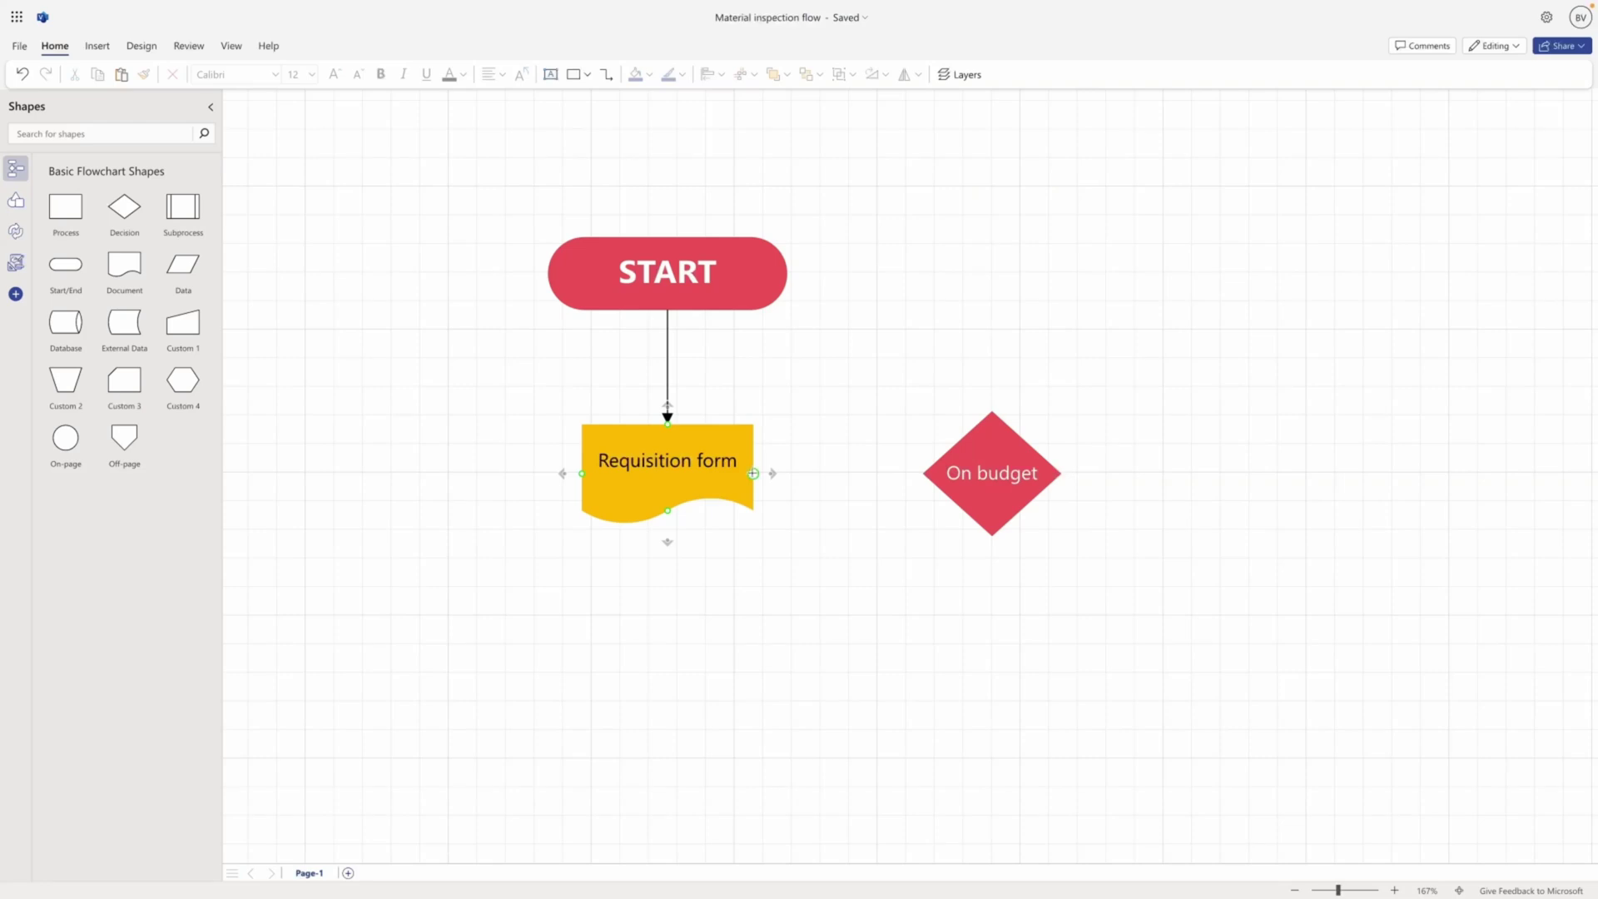
left_click_drag(753, 473, 460, 440)
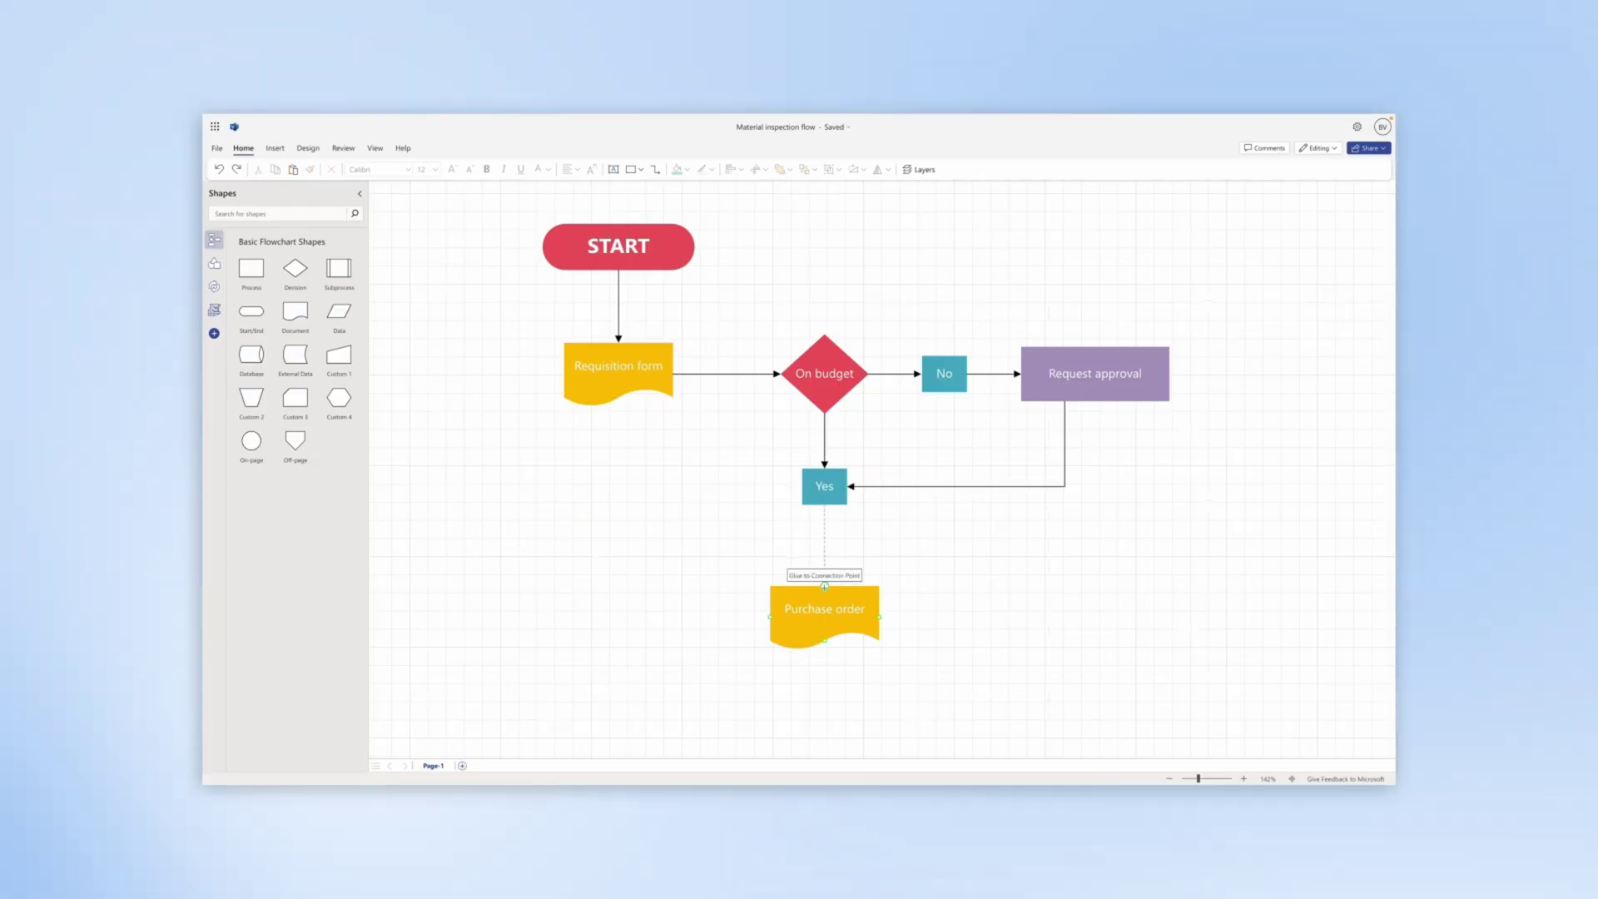
Move Purchase order, make the connector curved with double arrowheads, and link Requisition form to On budget
mouse_move(848, 590)
left_mouse_down()
mouse_move(702, 522)
mouse_move(673, 463)
mouse_move(863, 569)
left_mouse_up()
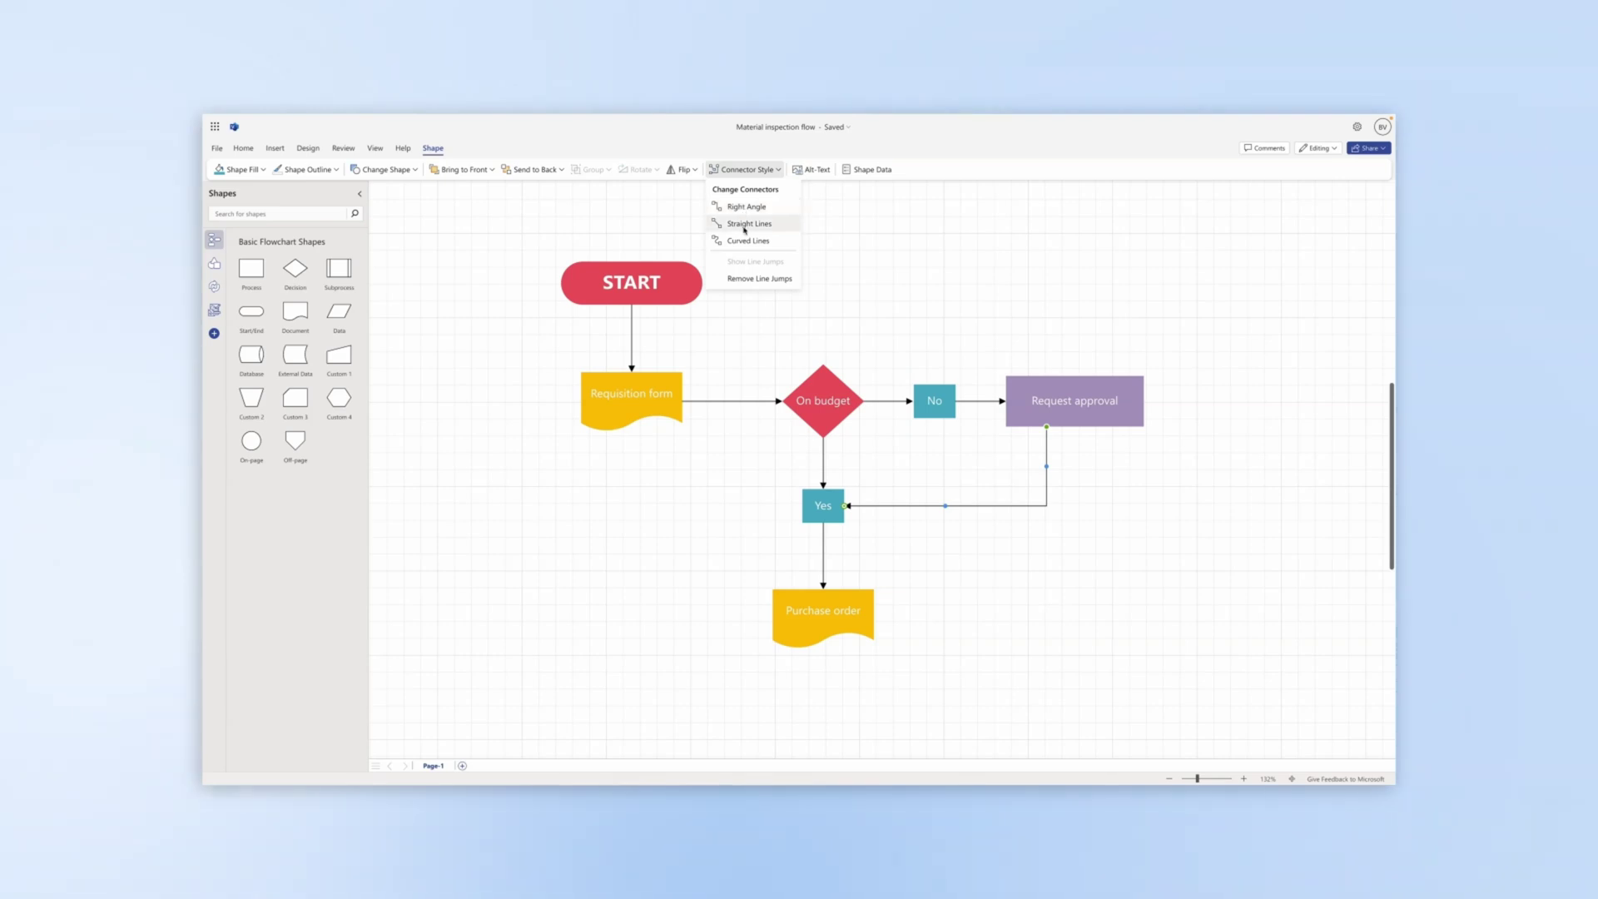
left_click(747, 241)
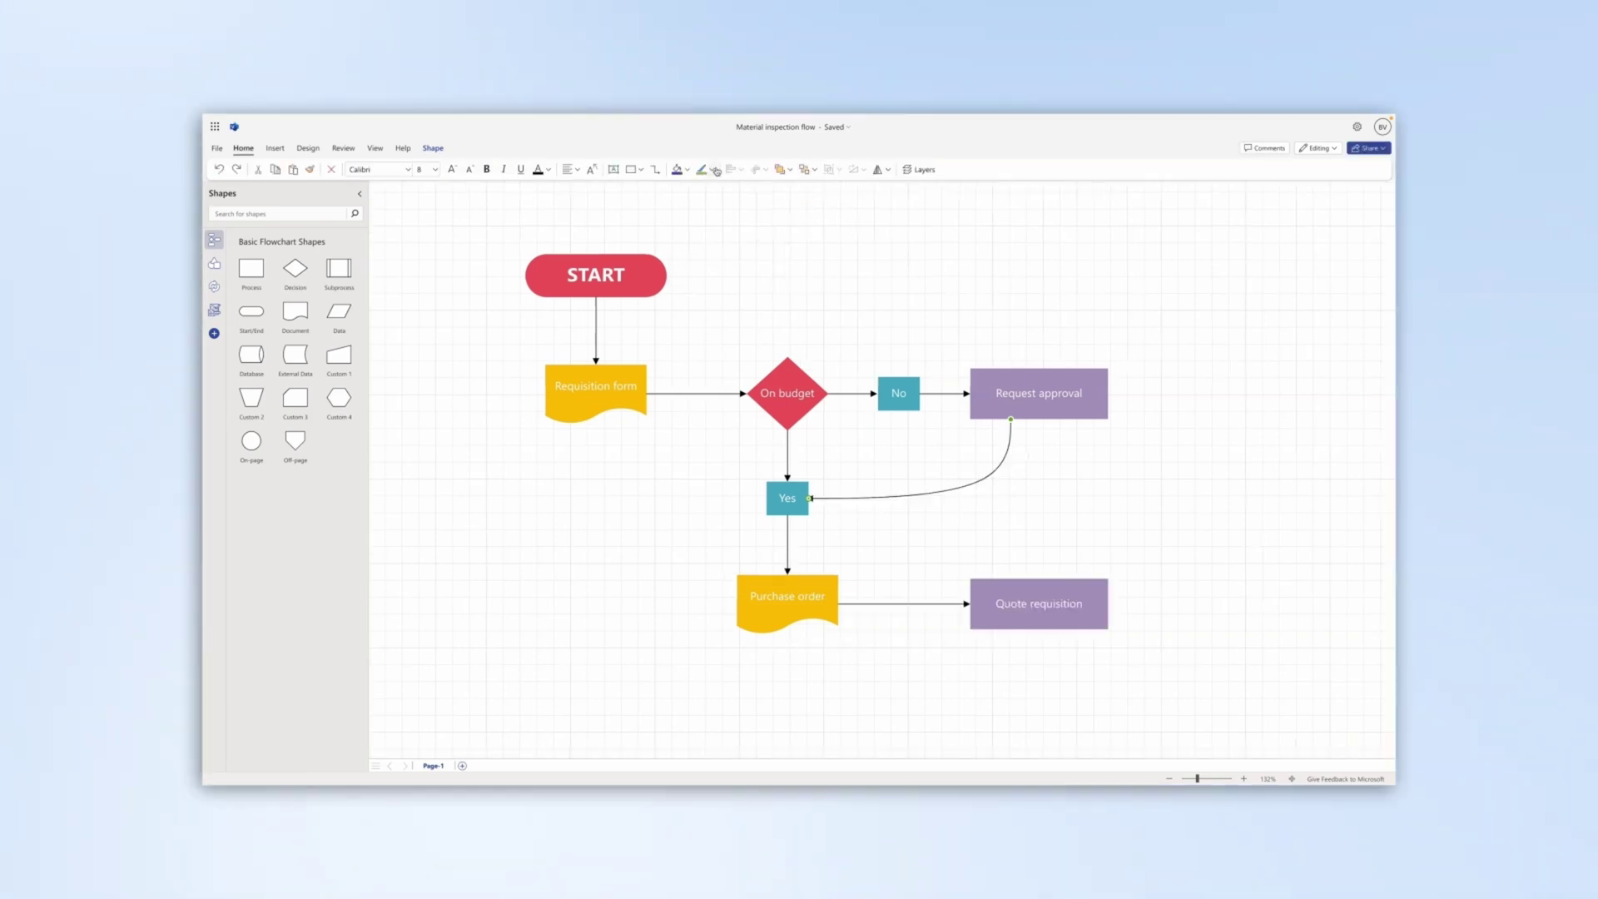
left_click(715, 171)
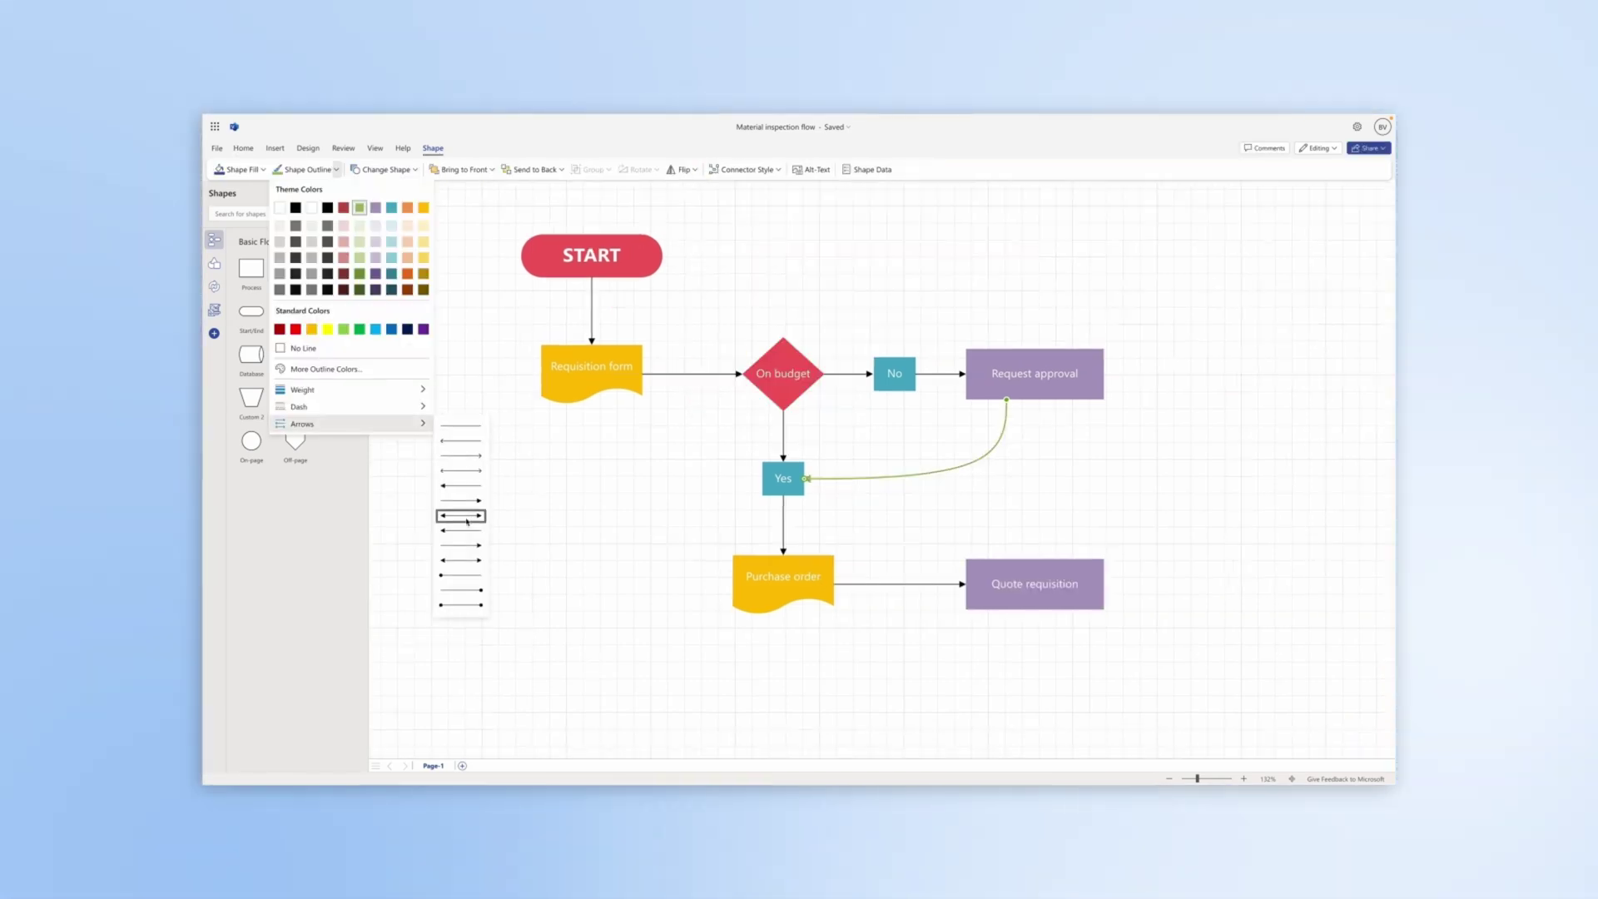
left_click(461, 516)
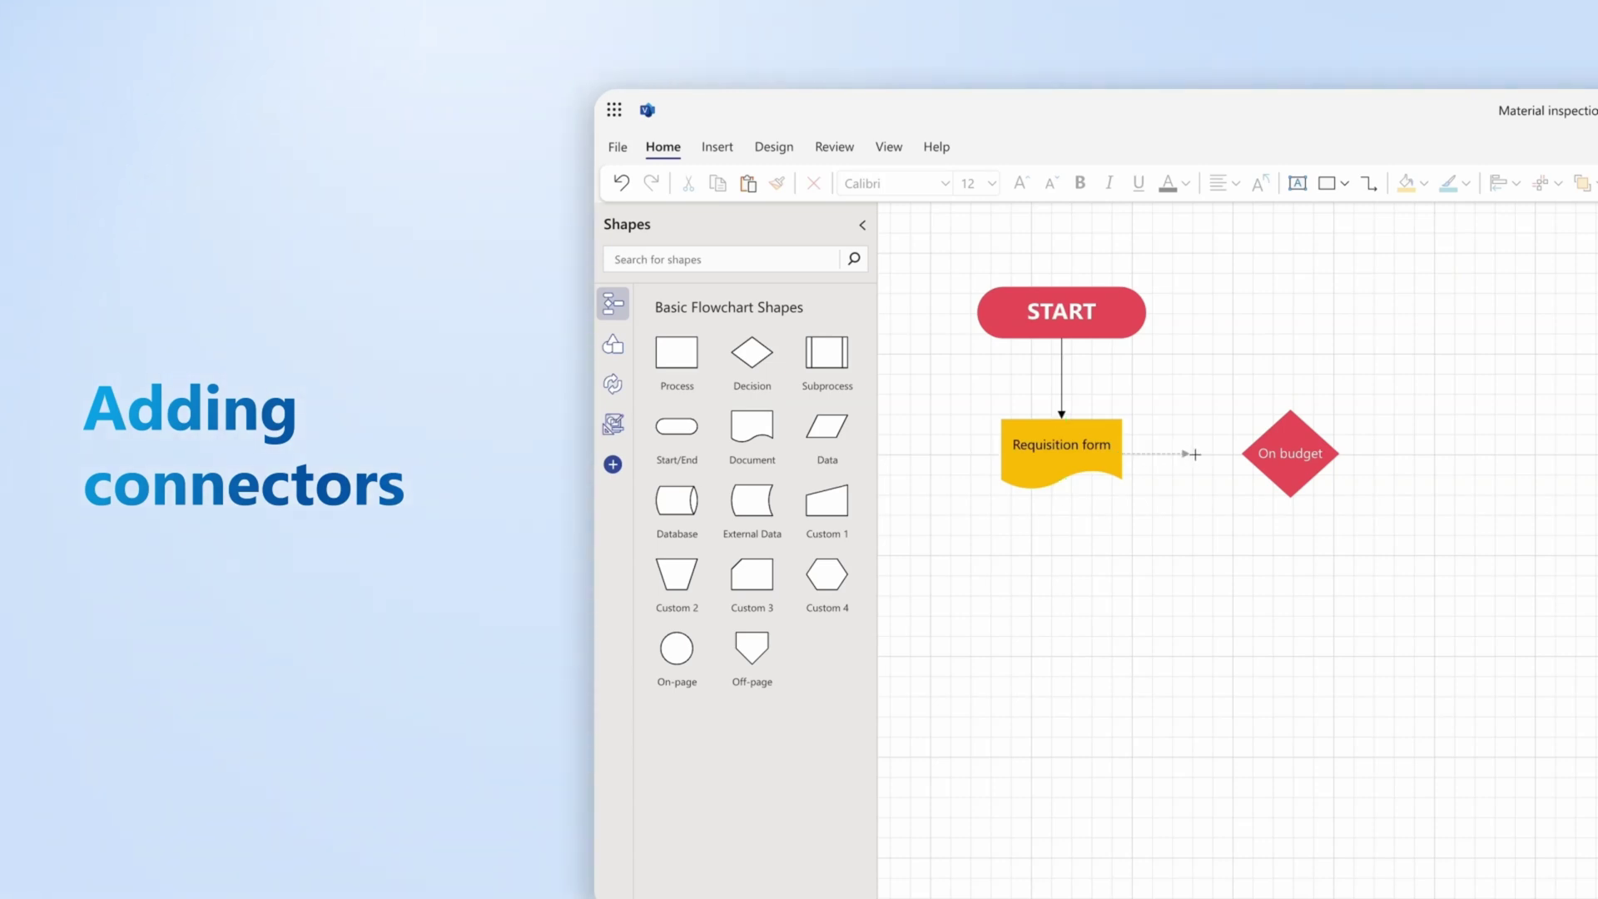
left_click_drag(1195, 454, 1243, 454)
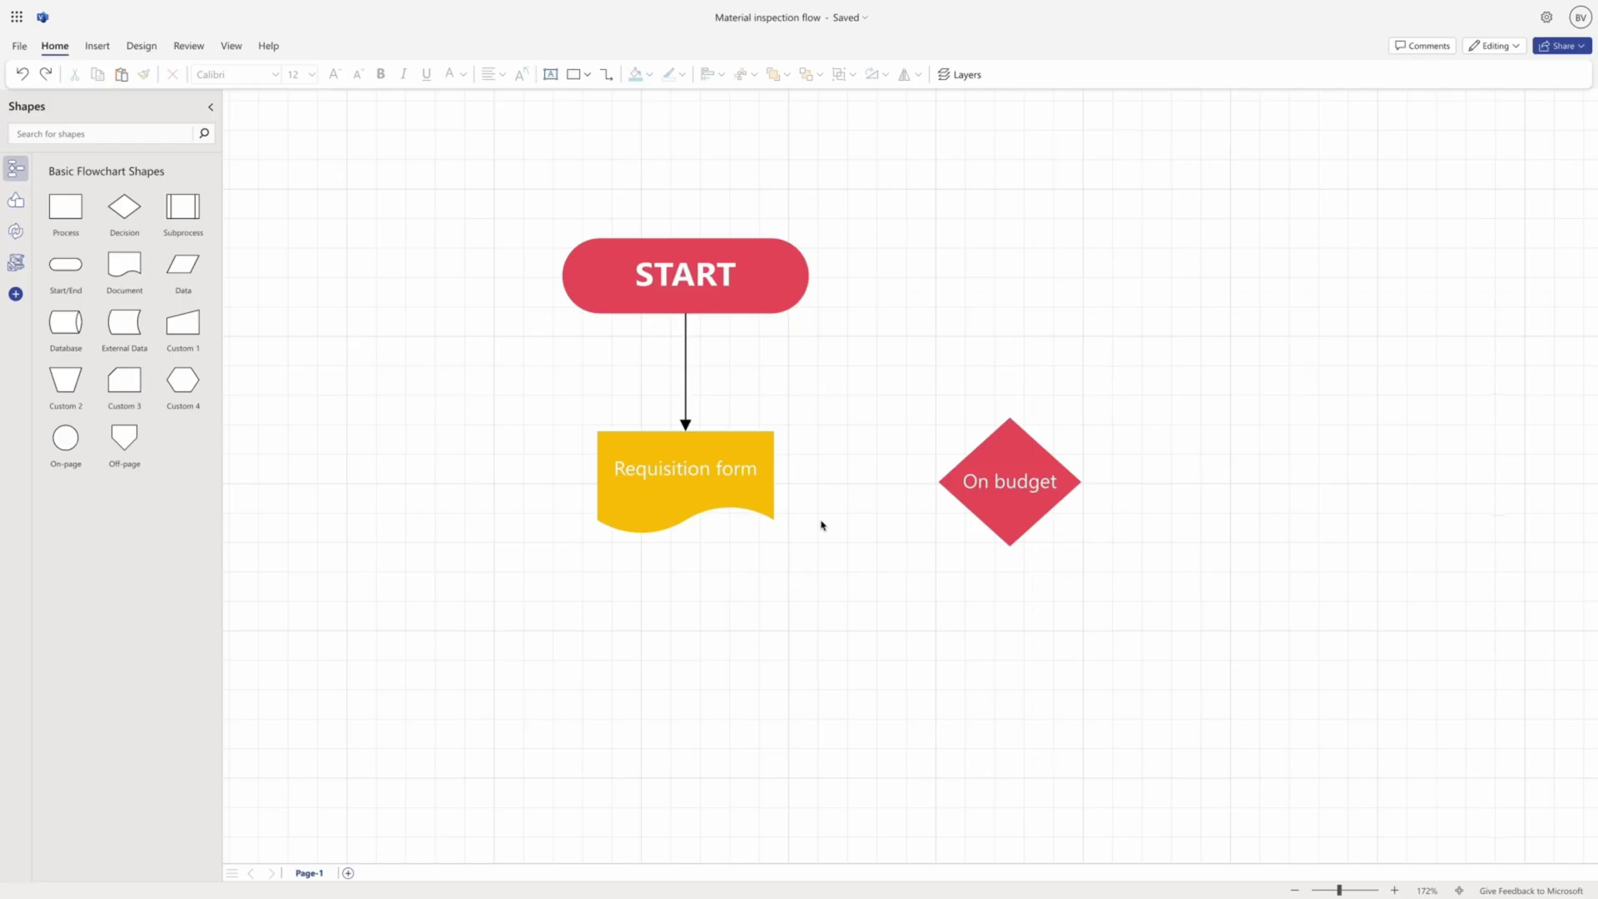
Connect Requisition form to On budget and Request approval back to Yes
mouse_move(754, 490)
left_click_drag(775, 482, 940, 483)
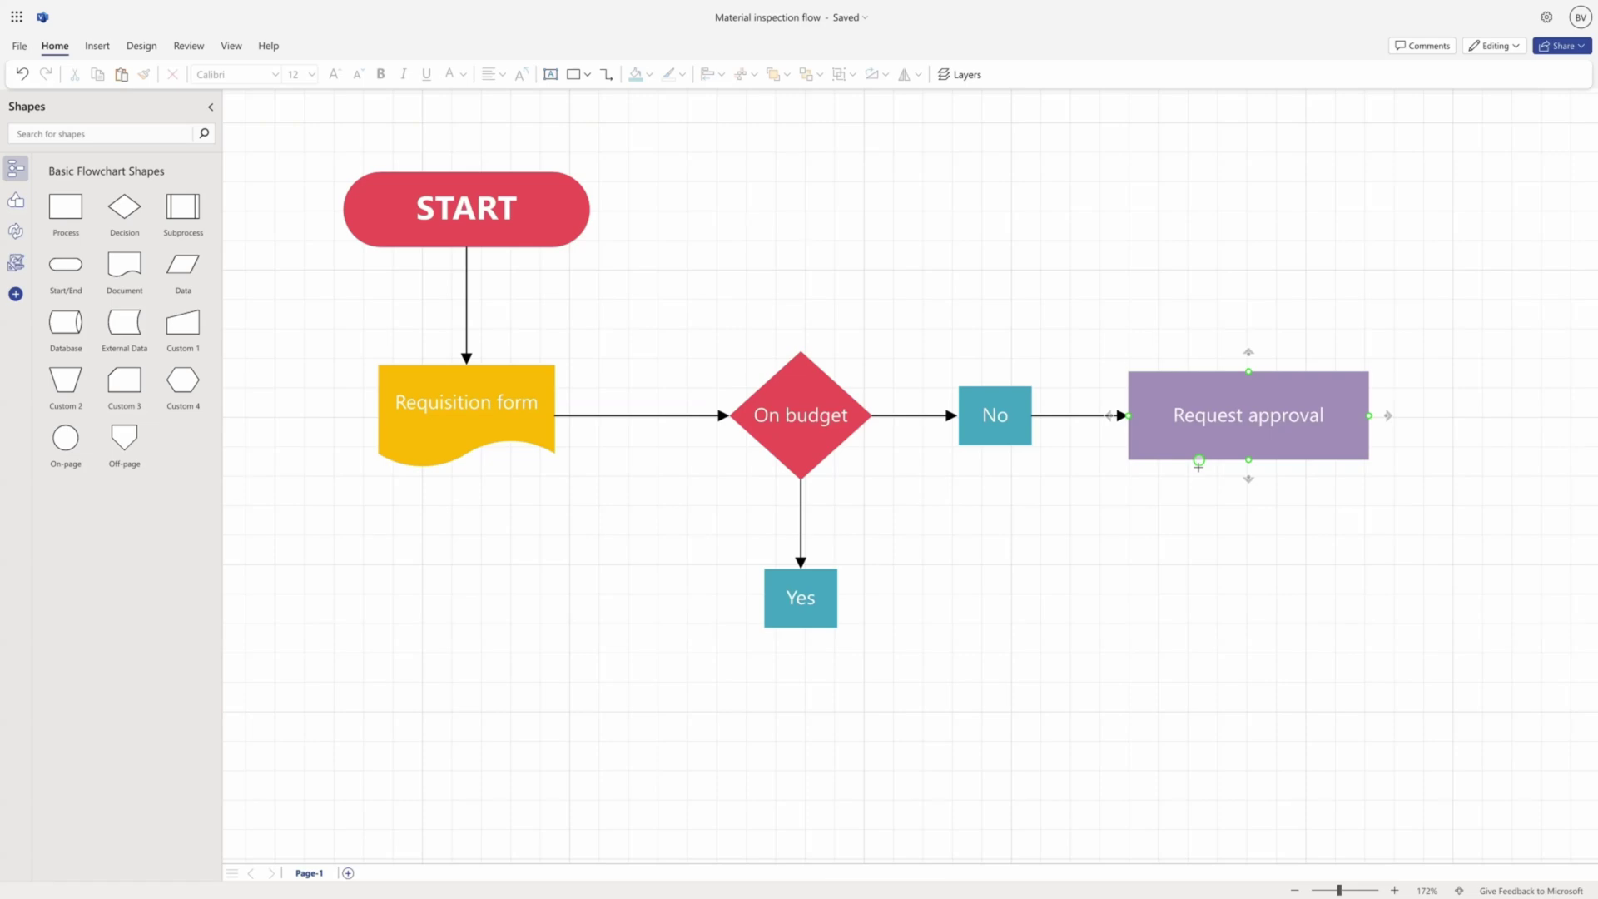
left_click_drag(1200, 464, 815, 594)
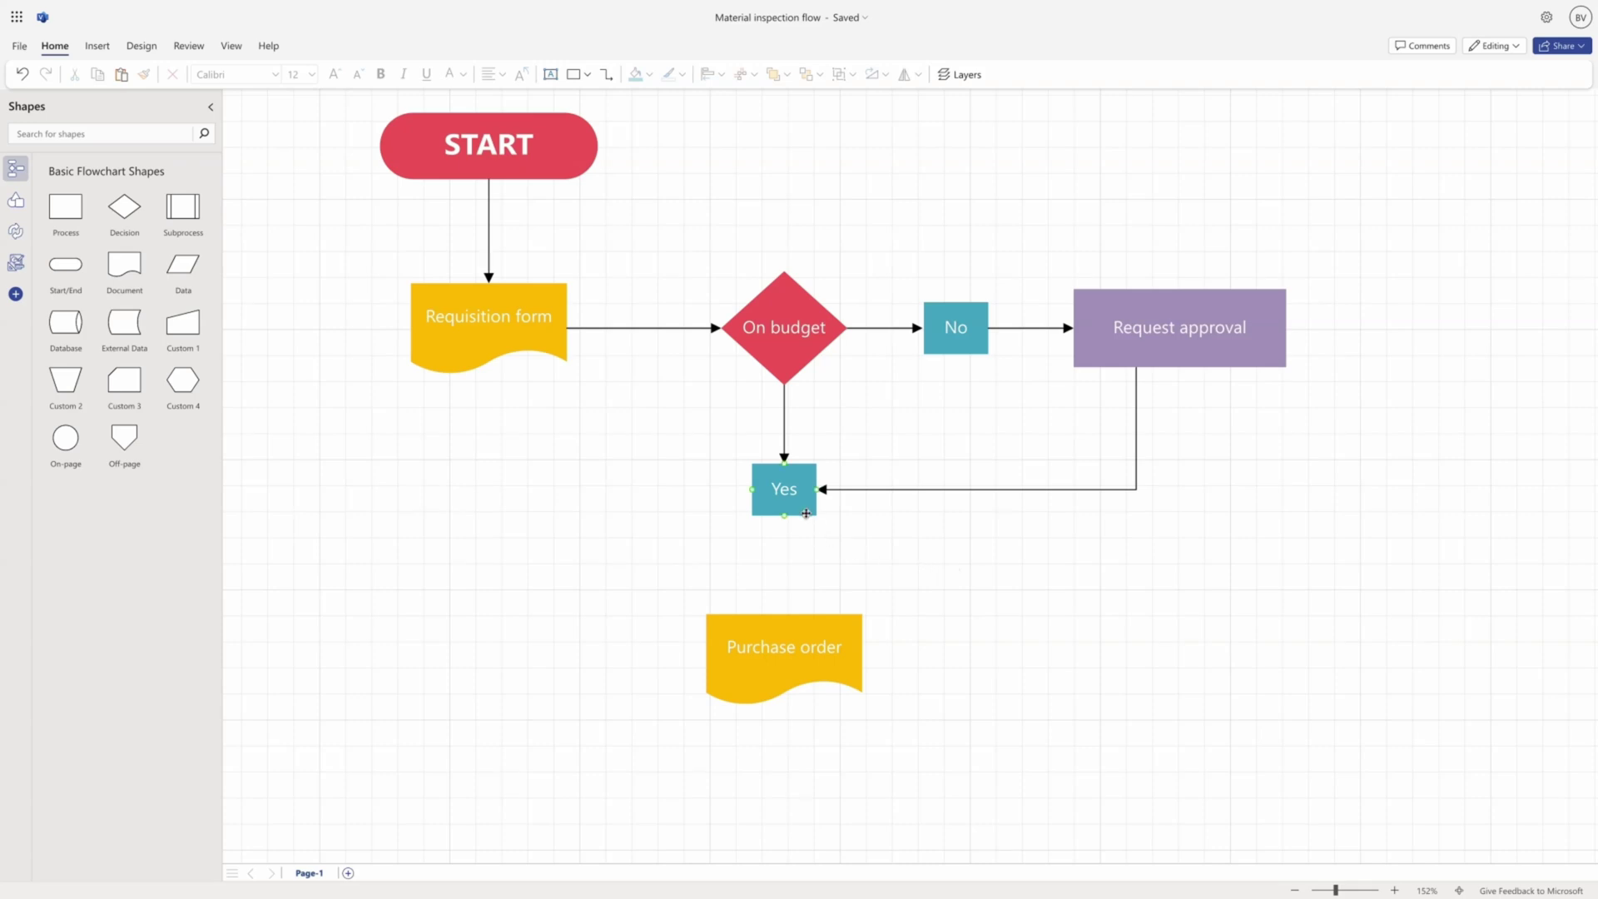
Select Yes and glue a connector from its bottom arrow onto Purchase order
mouse_move(785, 535)
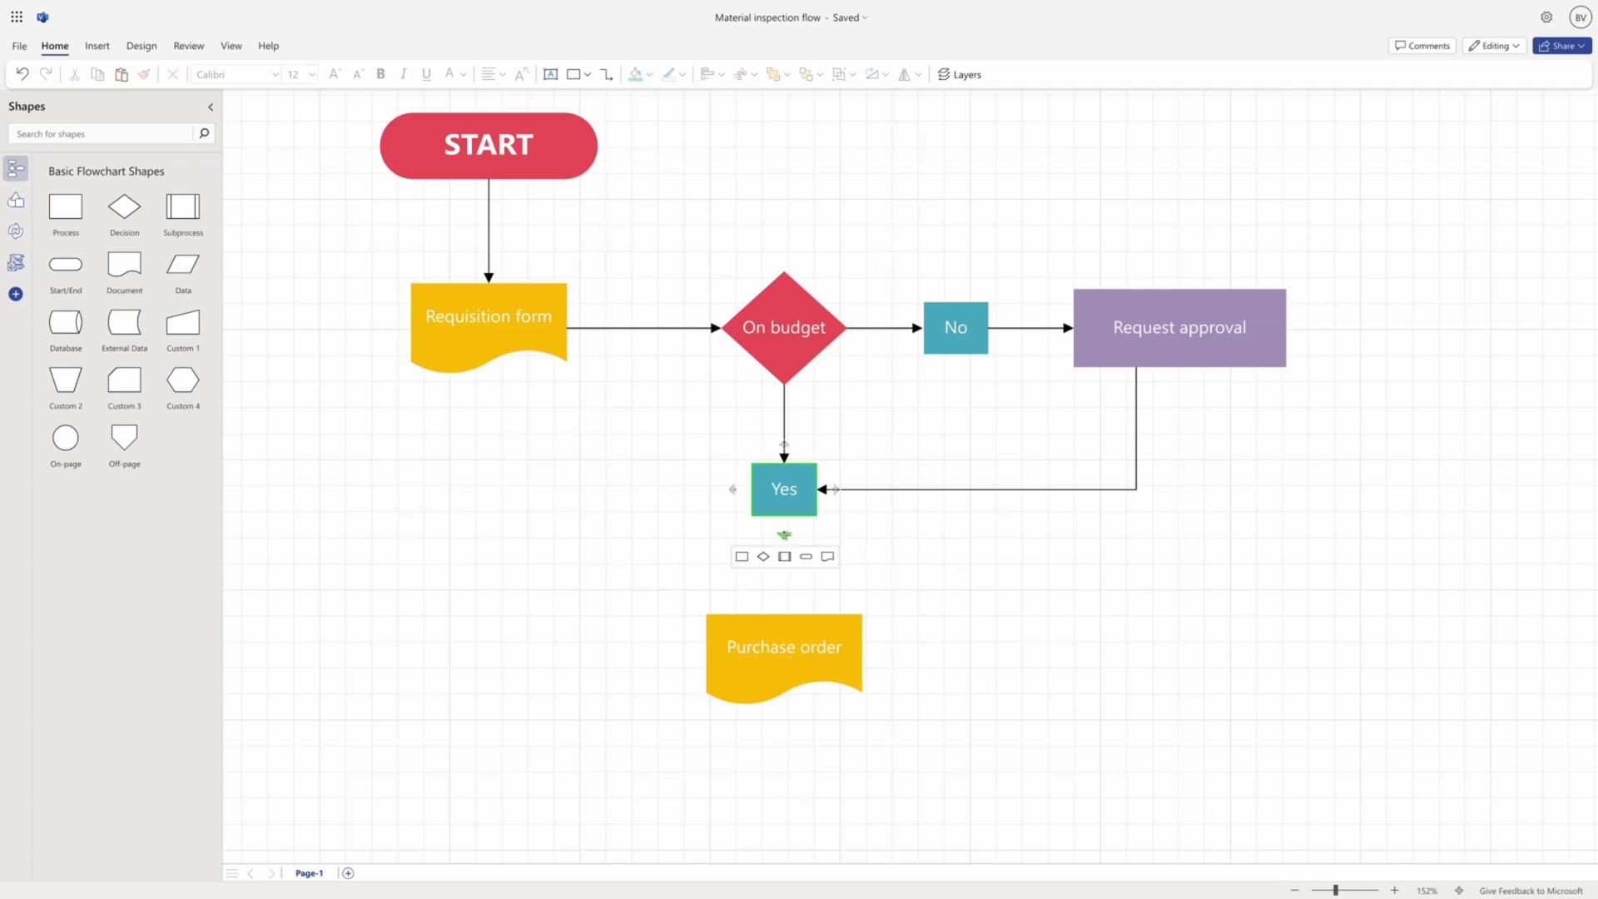
left_click(801, 510)
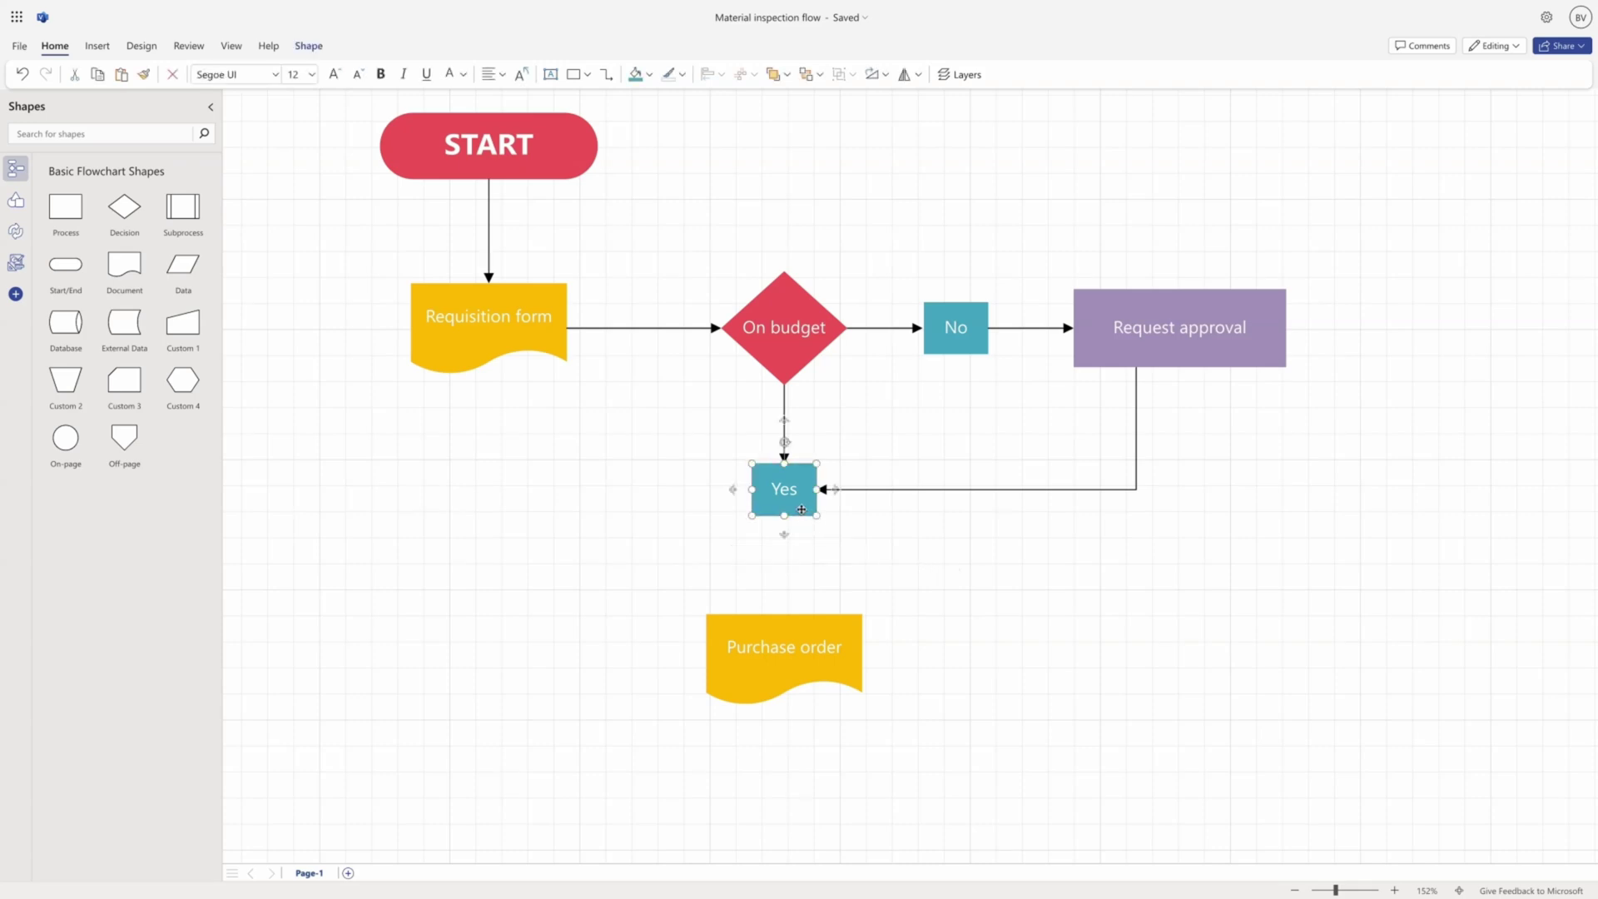
mouse_move(784, 534)
left_click_drag(784, 534, 916, 605)
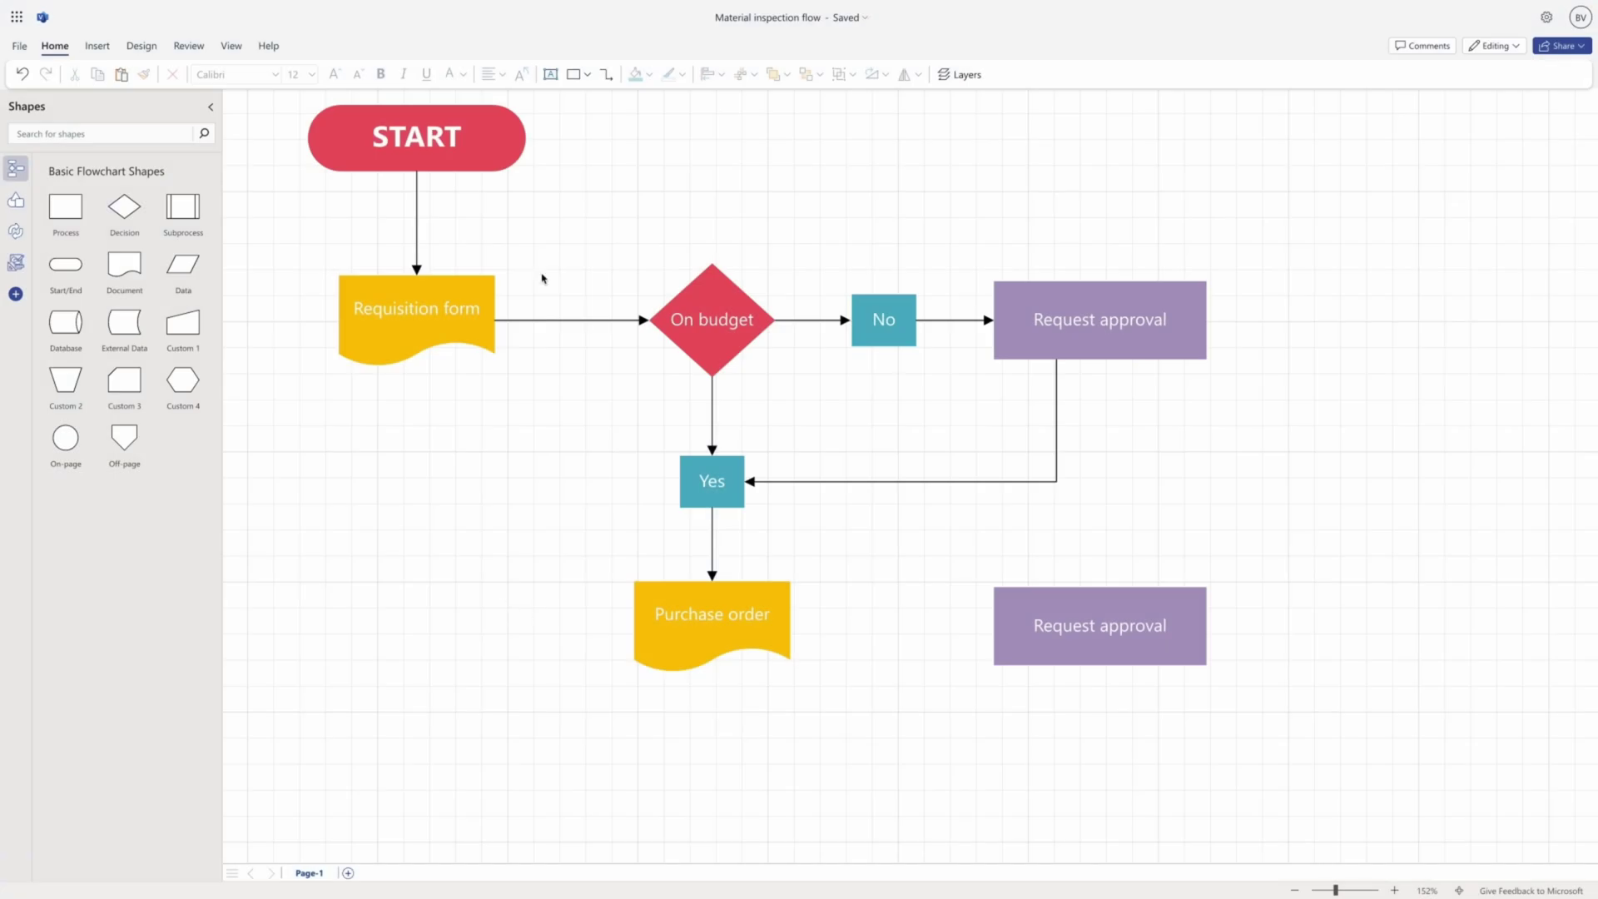
With the Connector tool, draw a connector from Purchase order to the lower Request approval
right_click(533, 497)
left_click(646, 456)
left_click_drag(791, 626, 1019, 635)
key("alt+3")
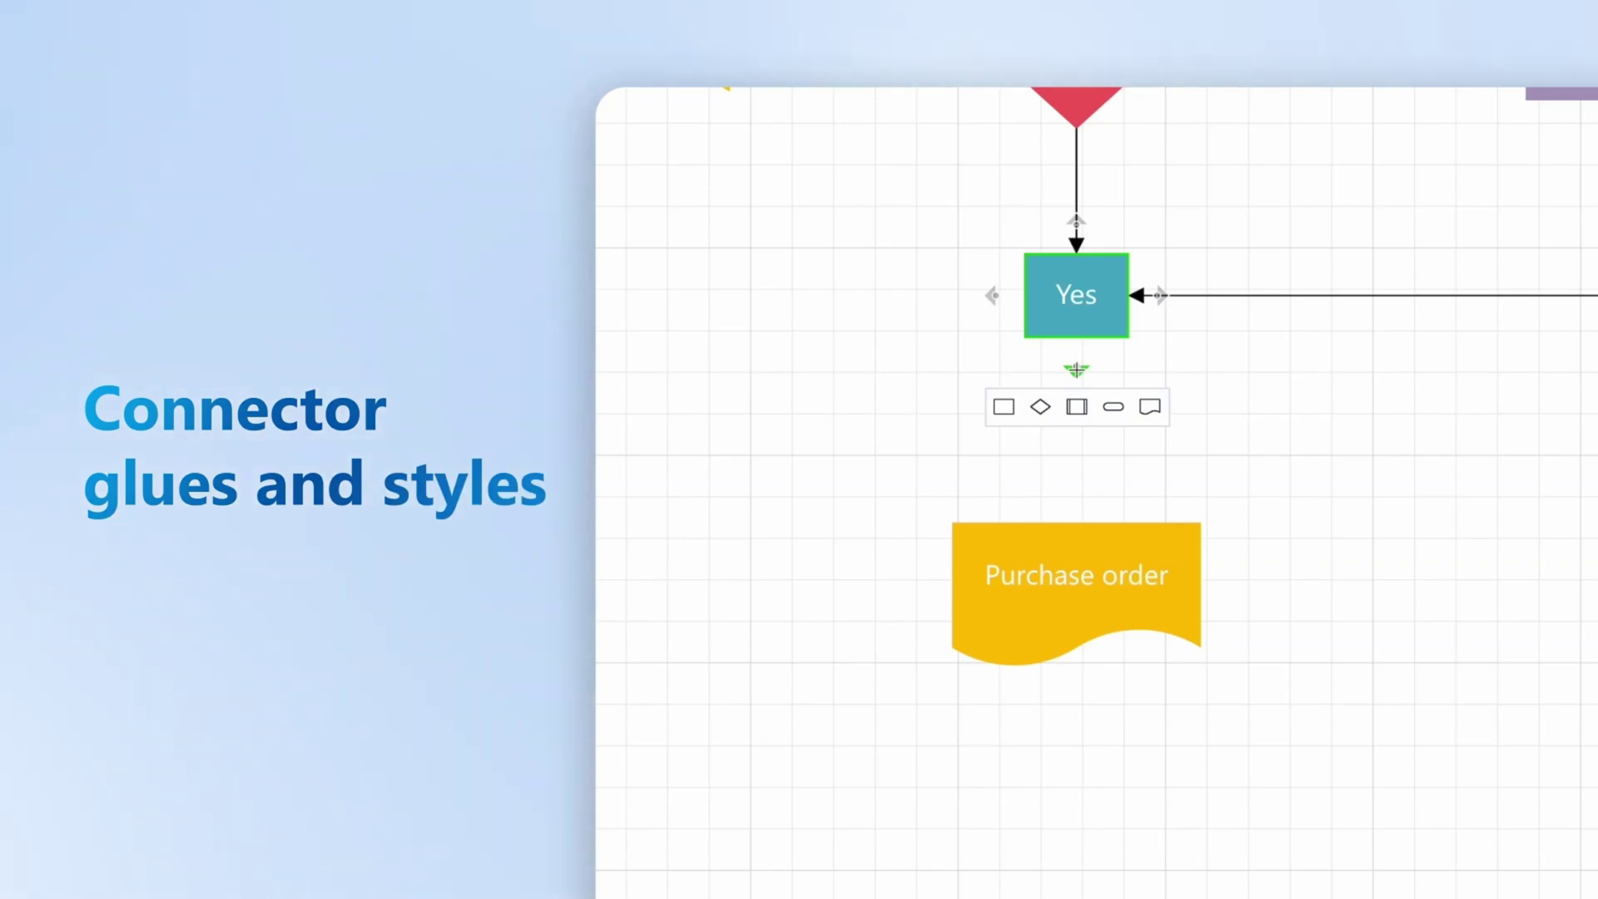
Draw a connector from Yes straight down to Purchase order
left_click_drag(1074, 364, 1077, 570)
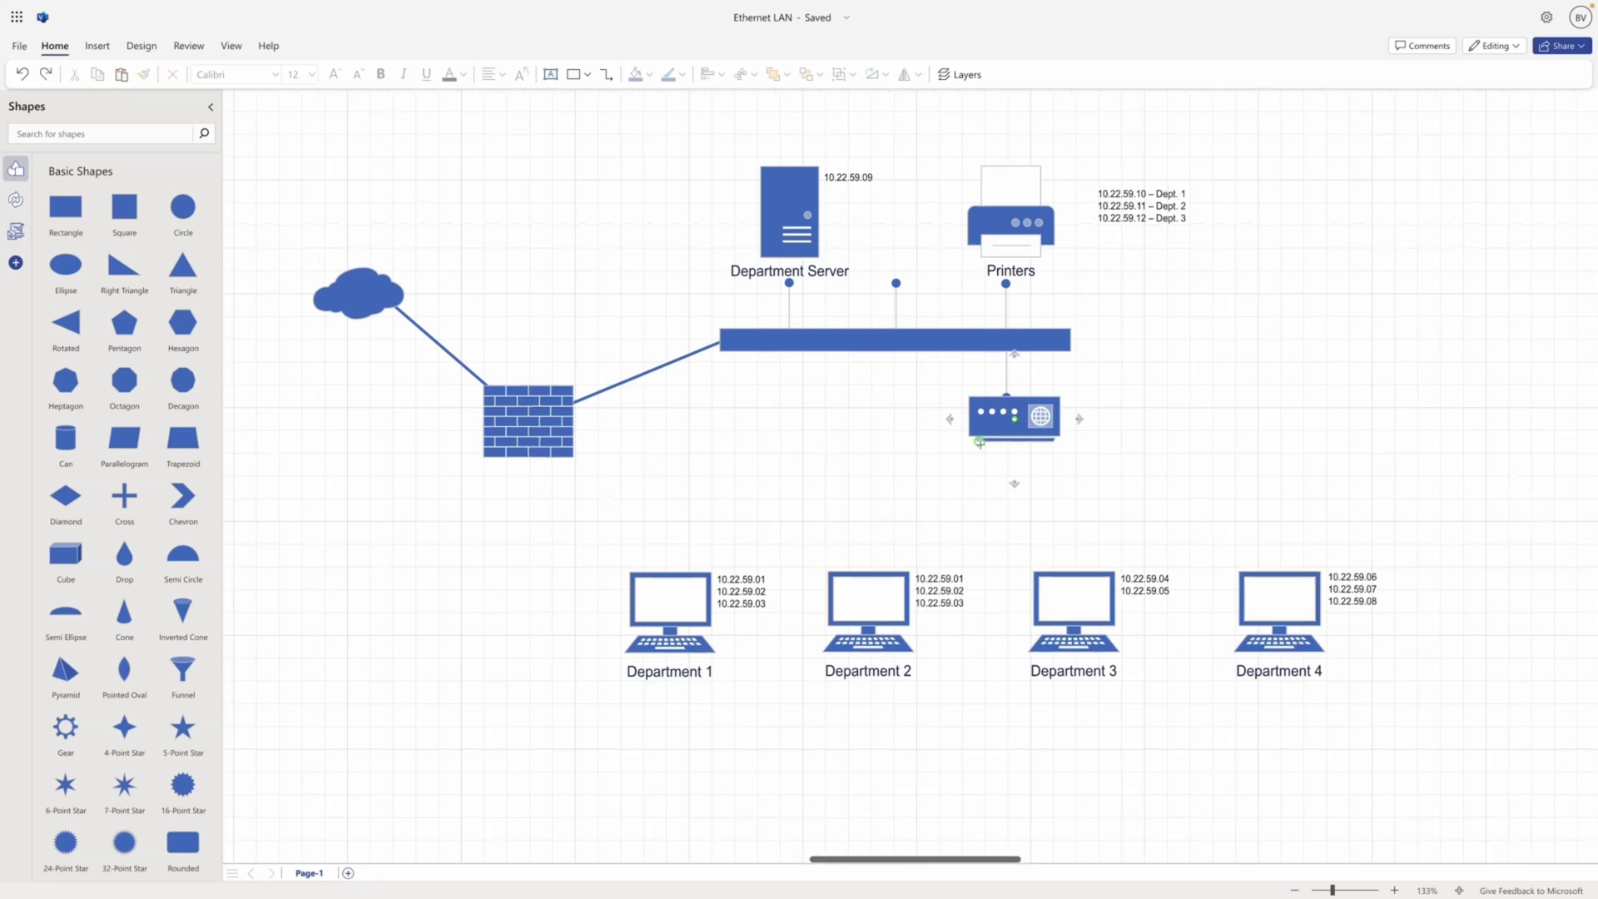
Draw connectors from the router to Departments 1, 2, 4 and 3
left_click_drag(974, 438, 665, 572)
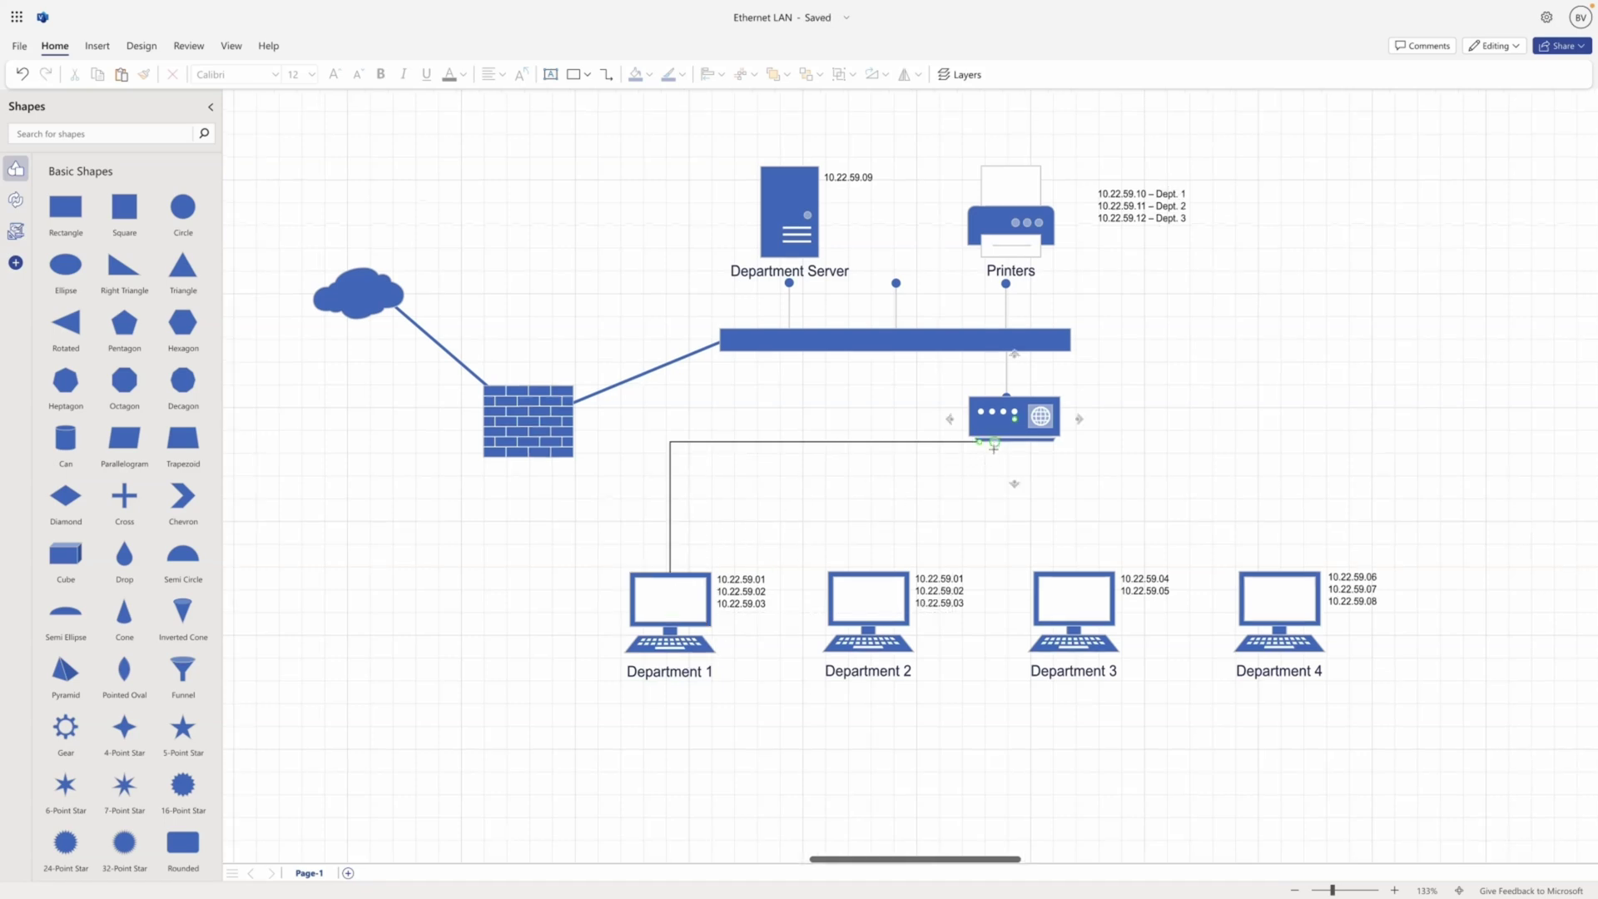
left_click_drag(998, 442, 859, 593)
left_click_drag(1043, 444, 1276, 575)
left_click_drag(1020, 443, 1089, 572)
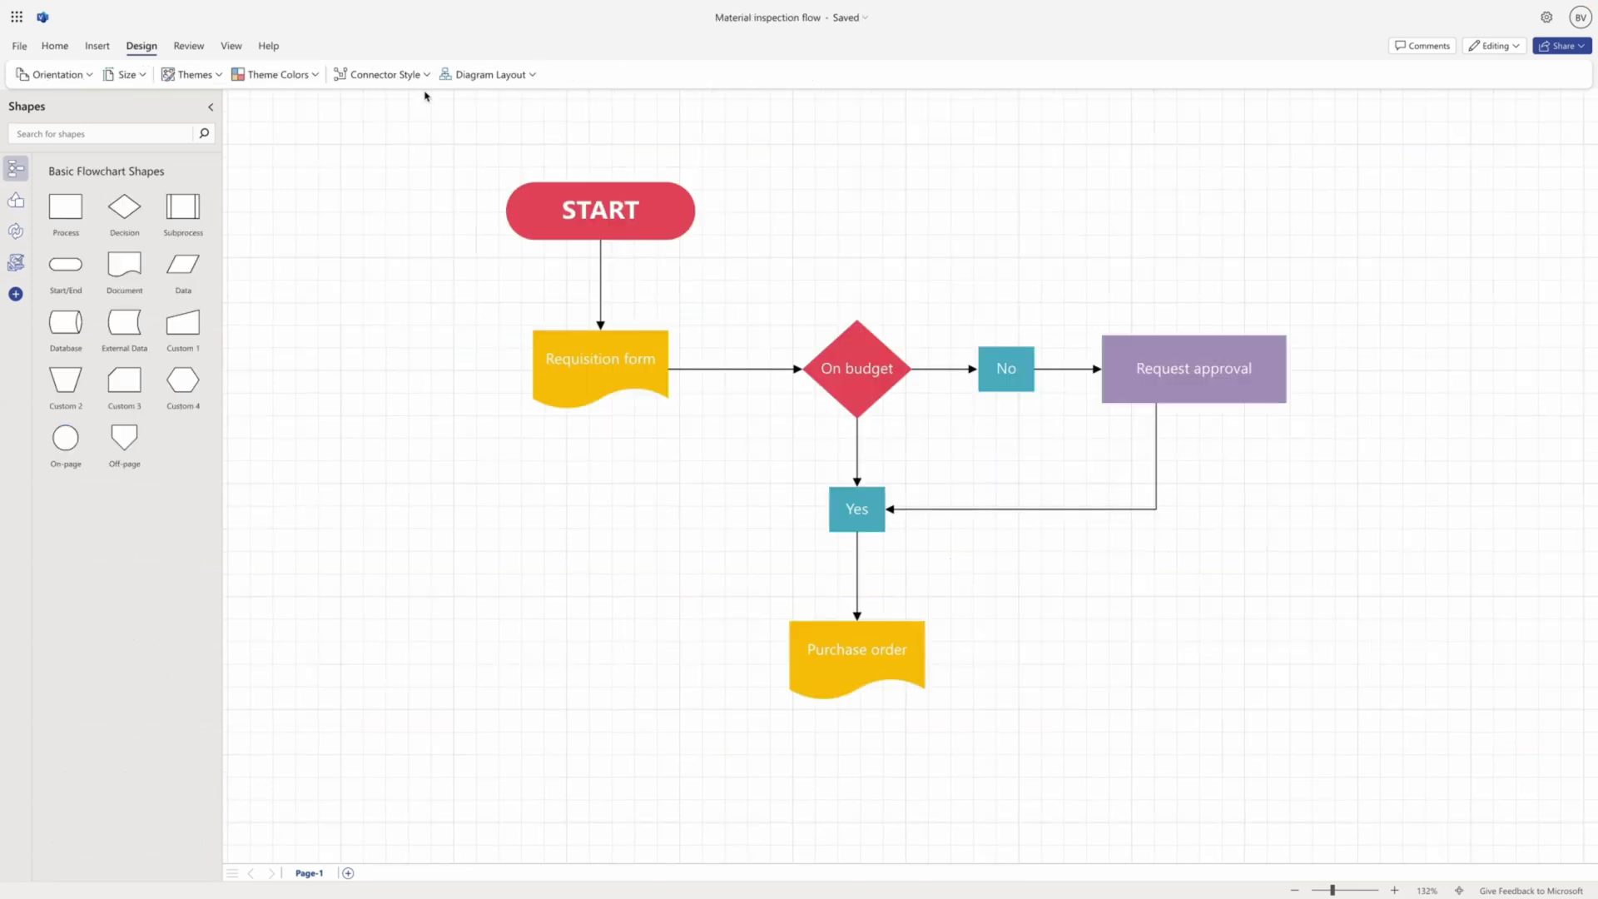
Set the Request approval–Yes connector's style to Curved under Shape > Connector Style
left_click(425, 76)
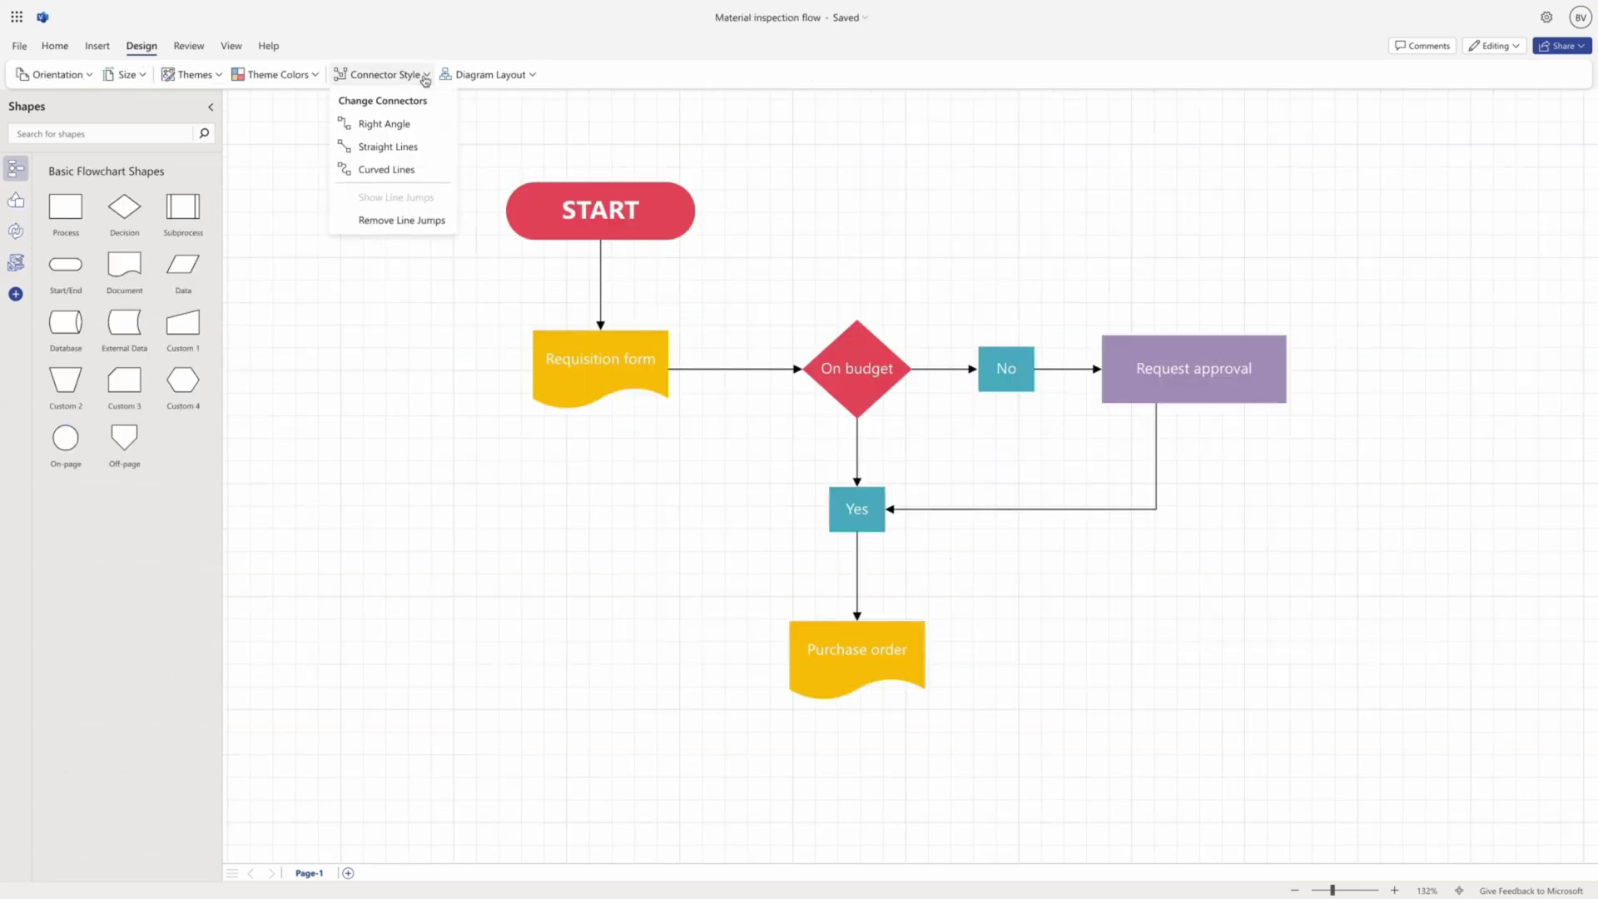
left_click(417, 133)
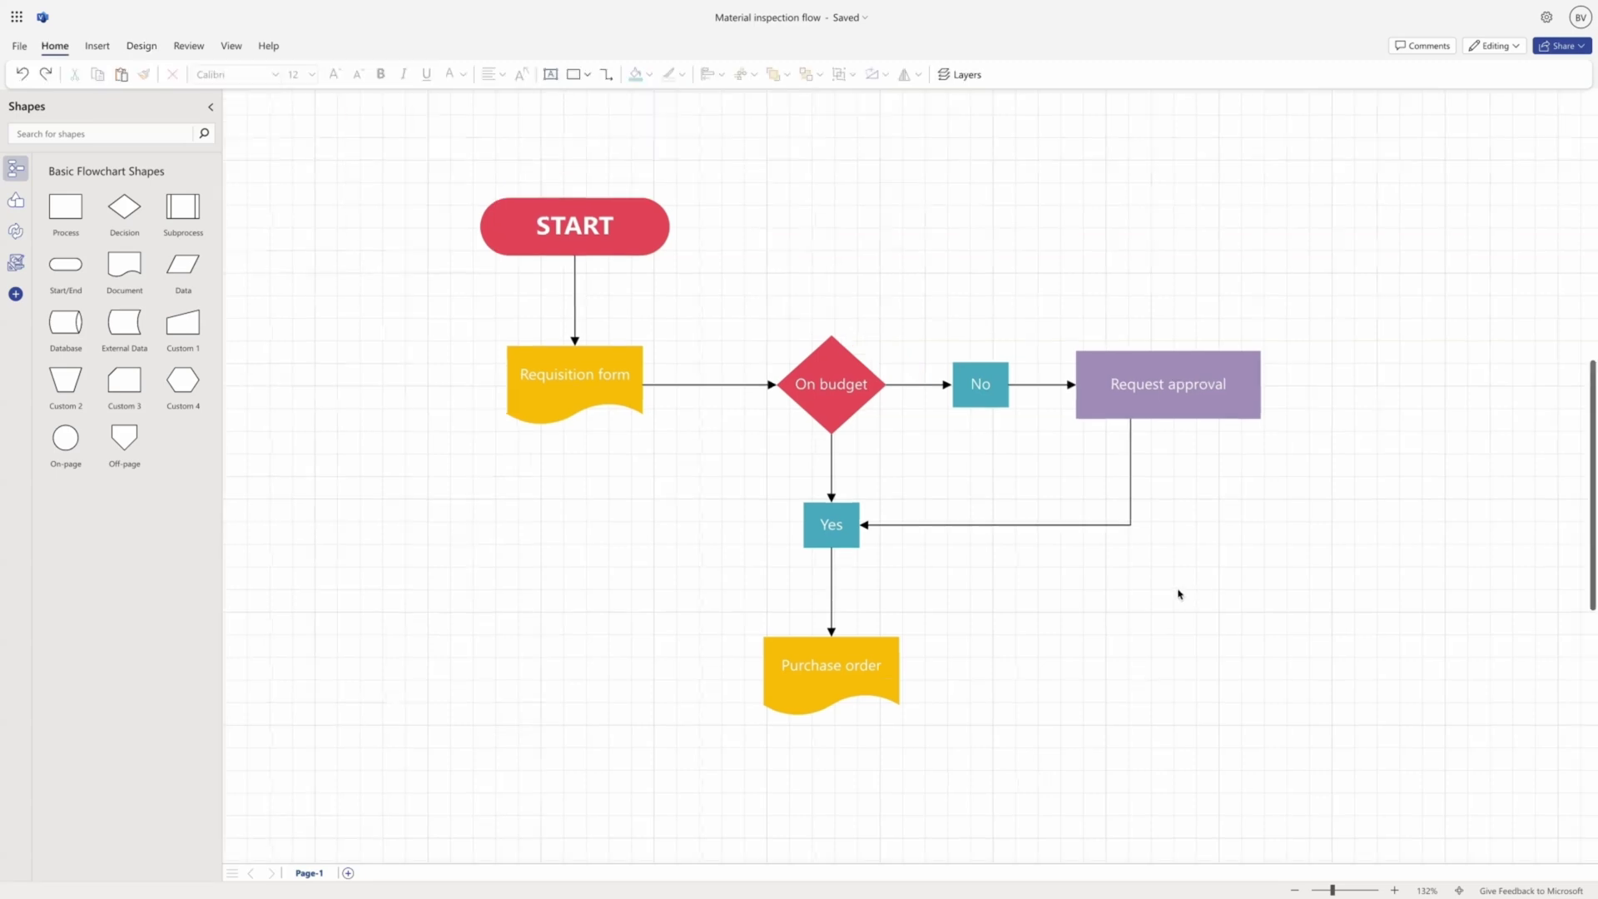
left_click(1128, 525)
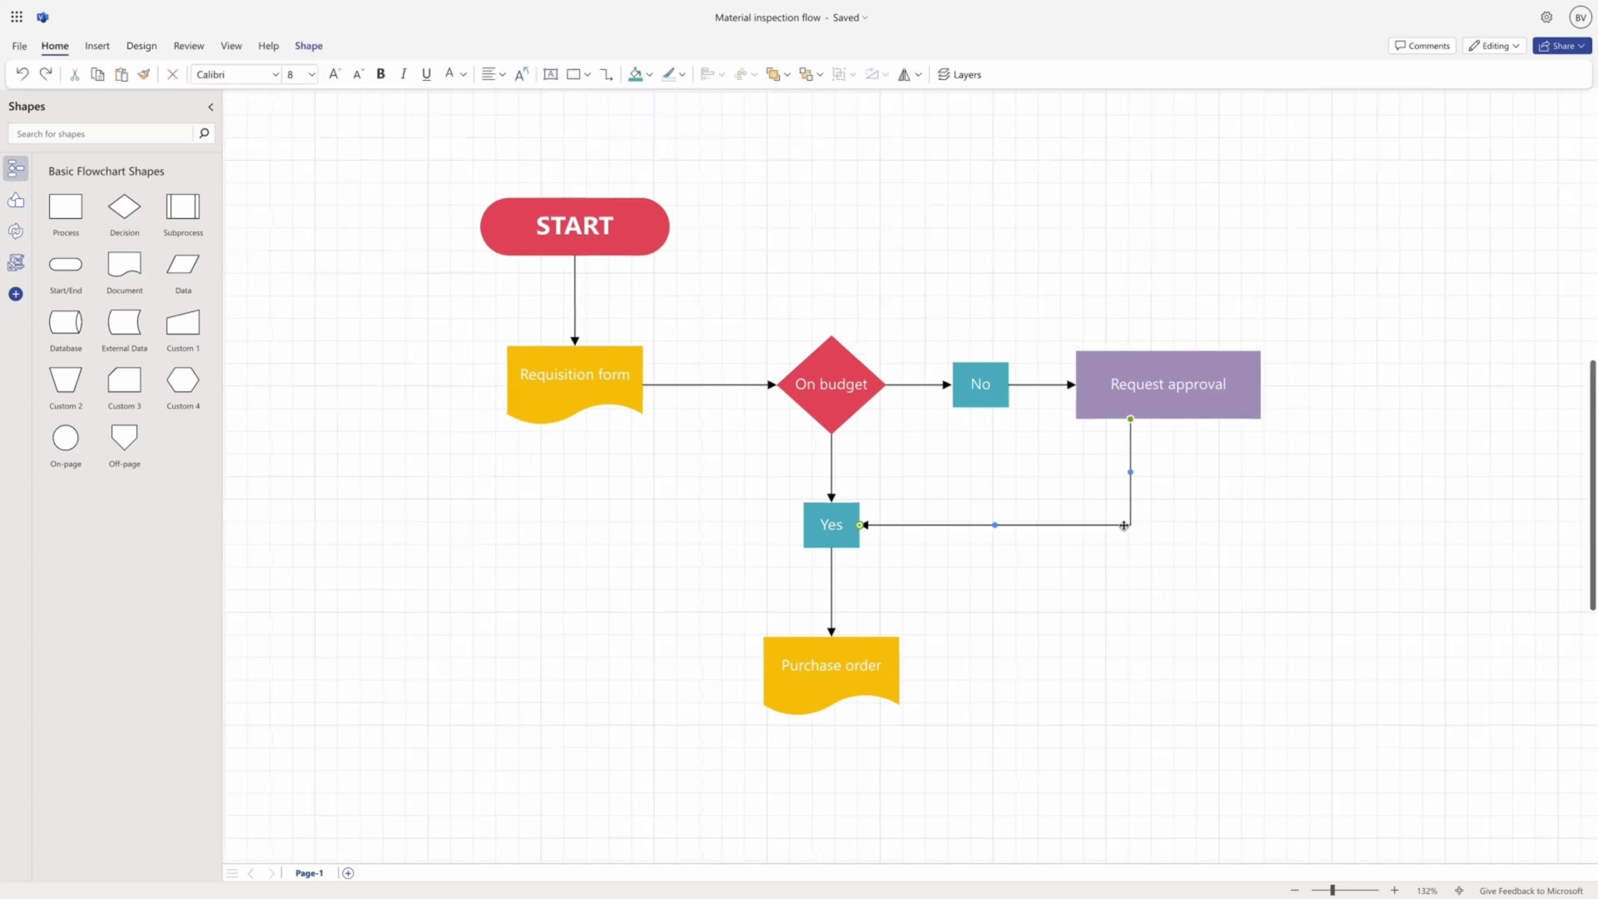
left_click(140, 48)
left_click(308, 47)
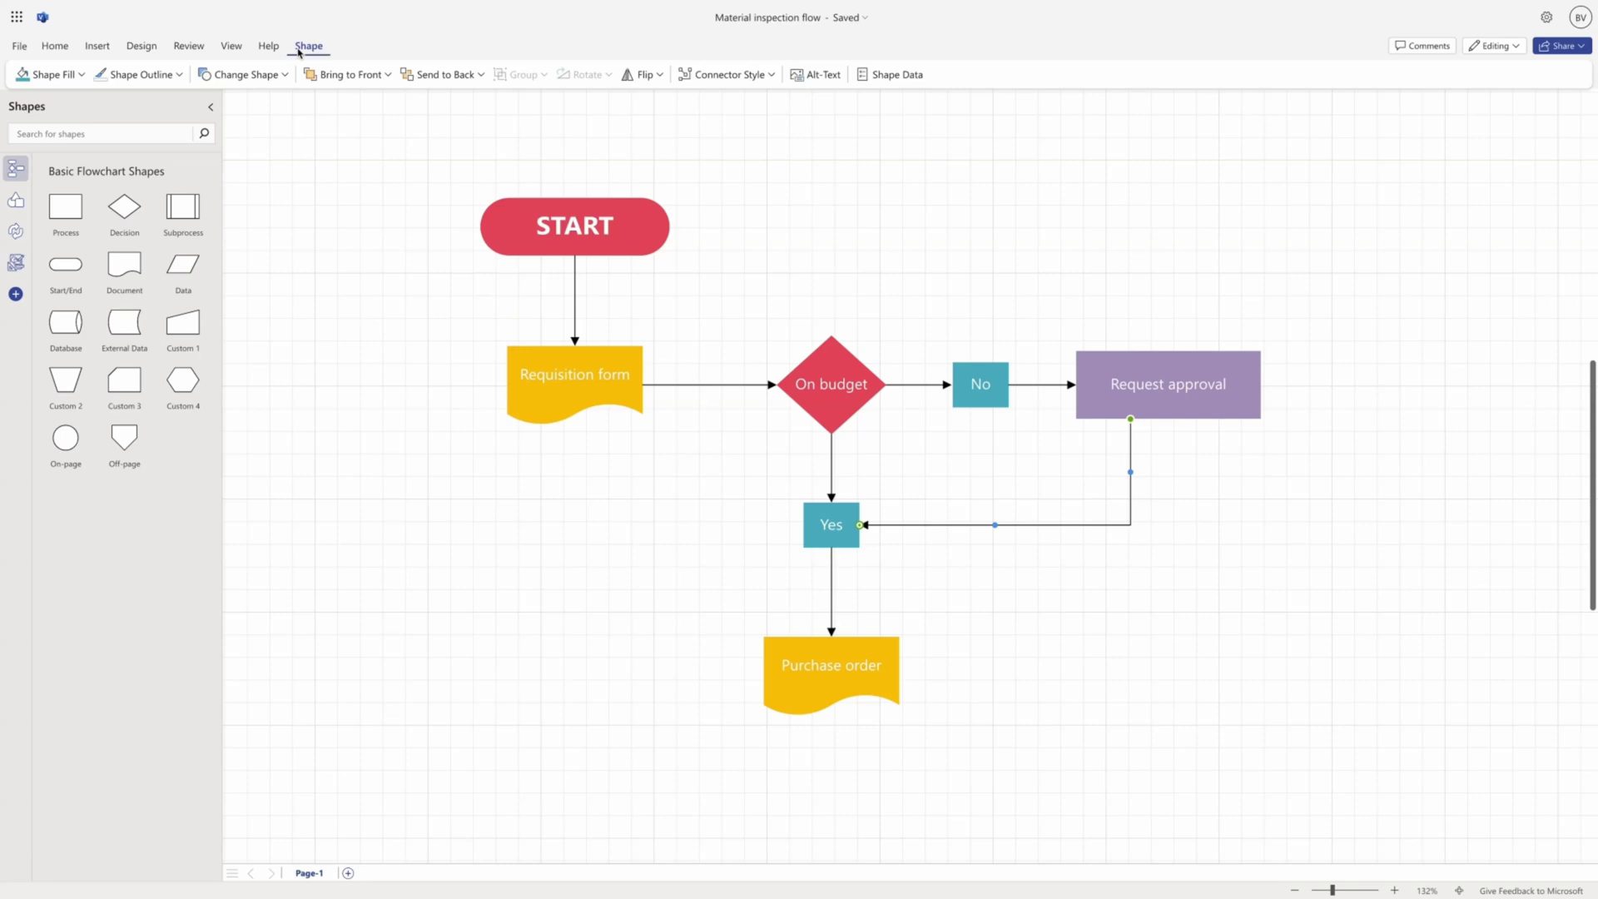
left_click(725, 73)
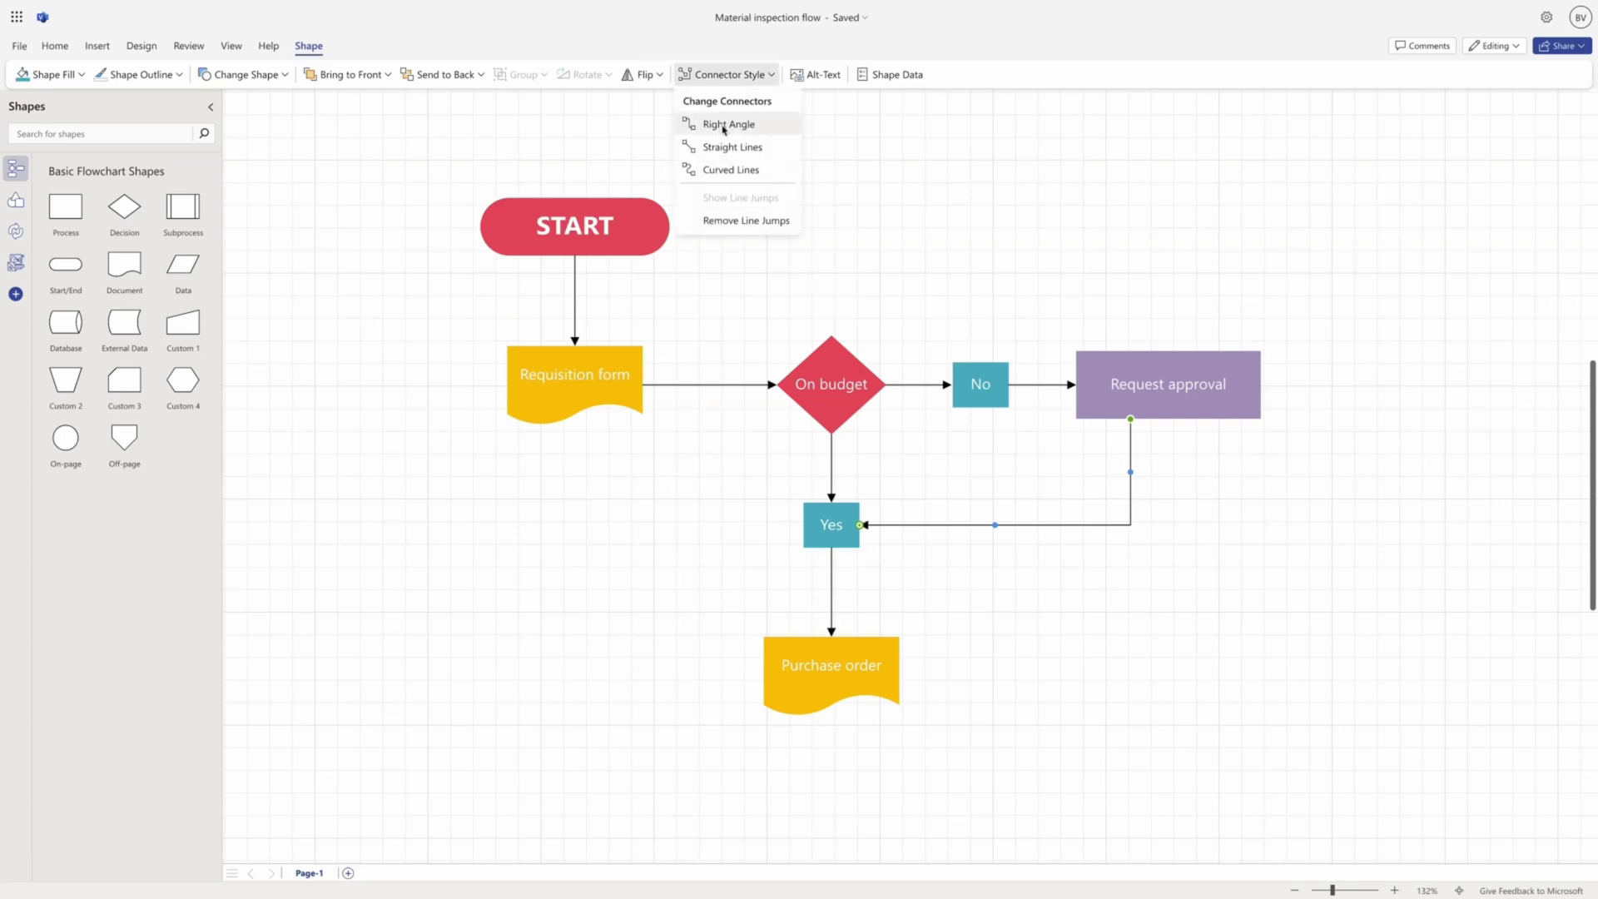
left_click(727, 172)
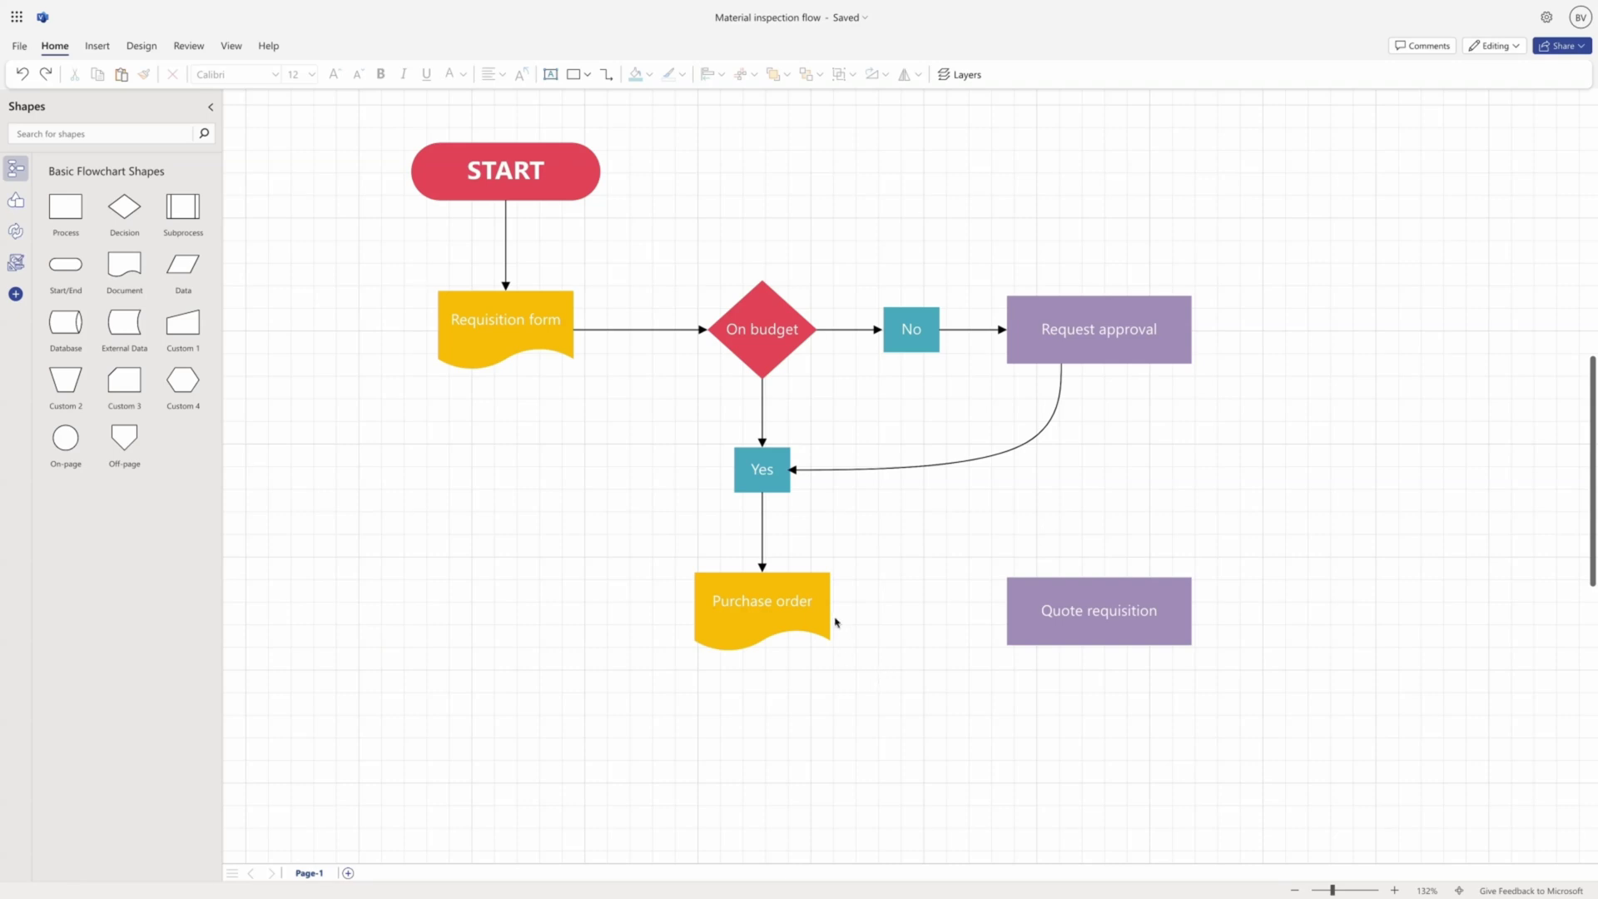
Draw an arrowed connector from Purchase order's right point onto Quote requisition
mouse_move(830, 610)
left_click_drag(831, 610, 1008, 619)
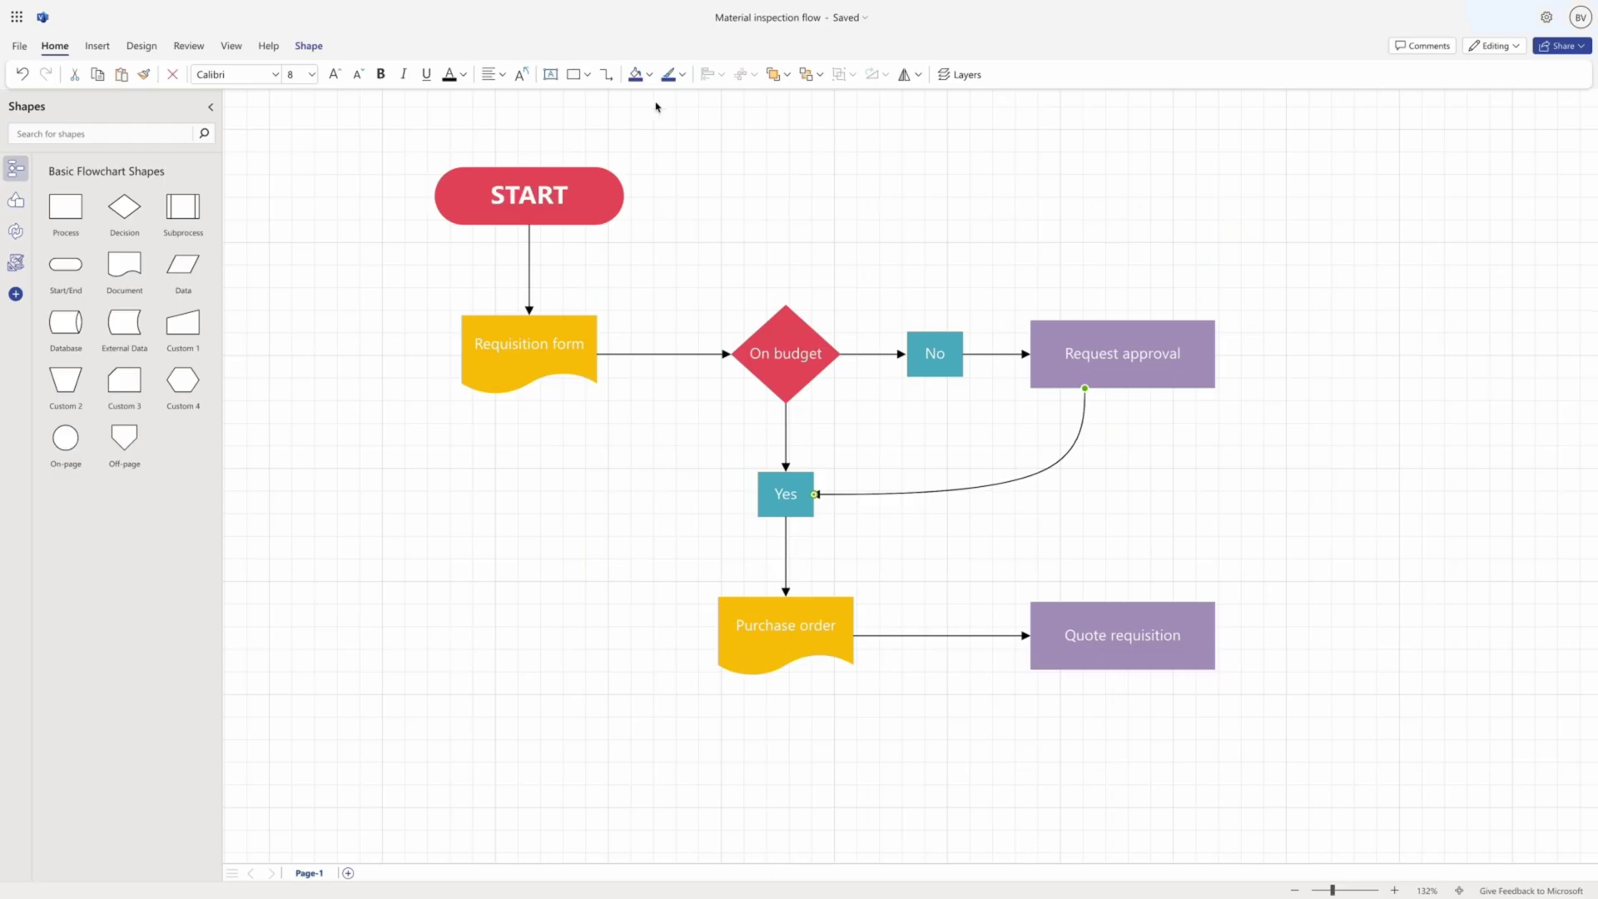
Browse the connector's outline colour options, then dismiss them without changes
left_click(682, 76)
left_click(683, 76)
right_click(874, 497)
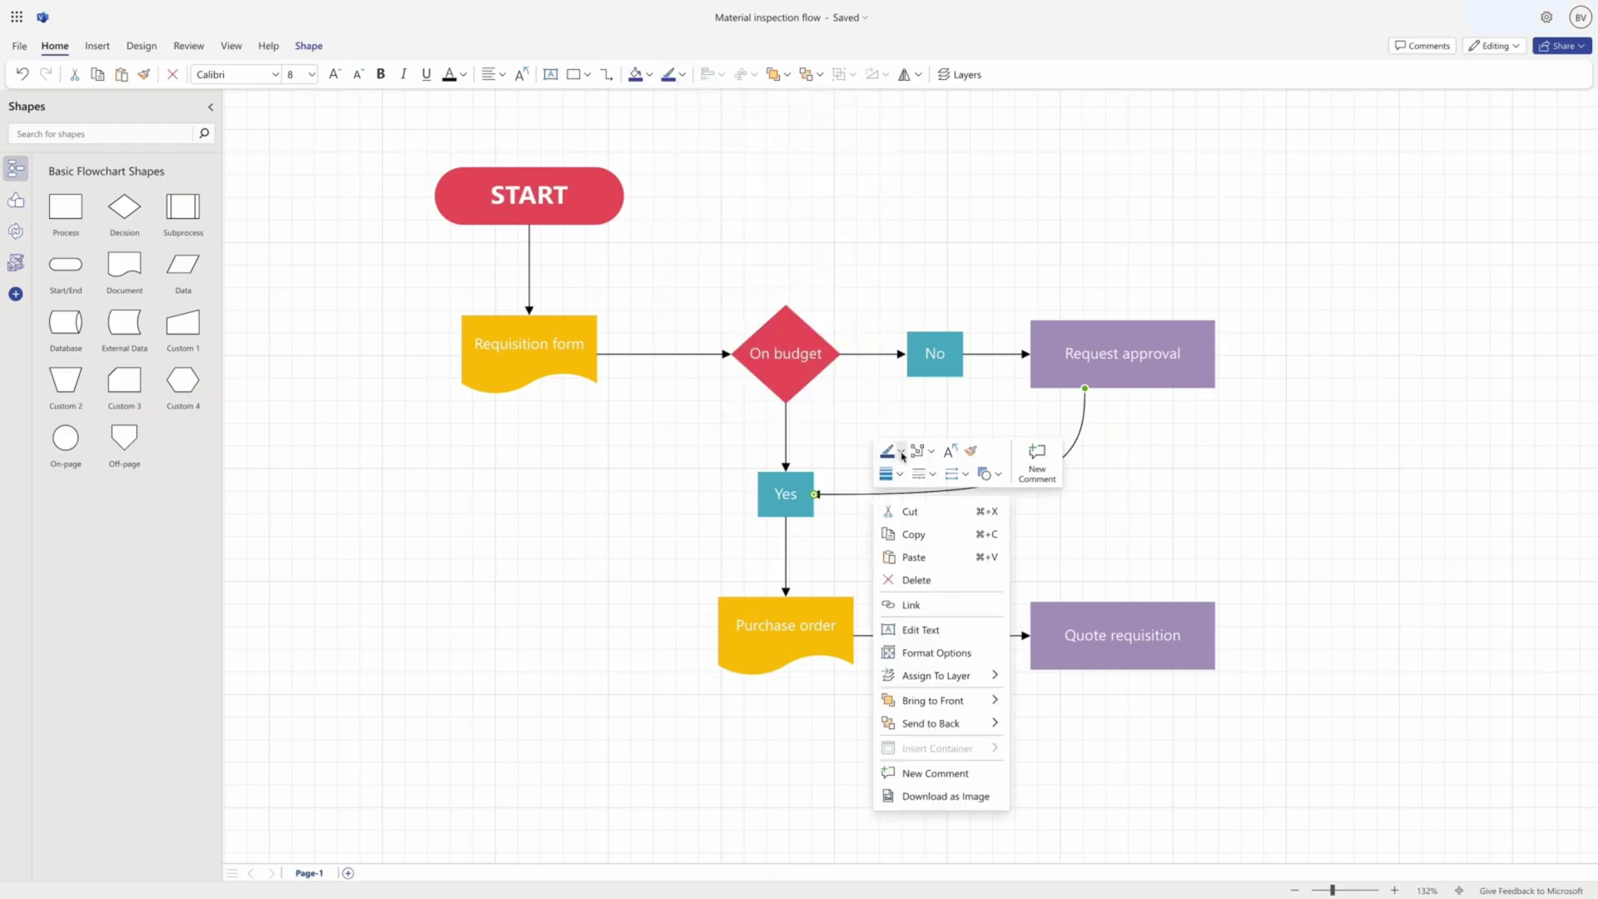
left_click(895, 473)
scroll(779, 441, "up", 1)
left_click(683, 74)
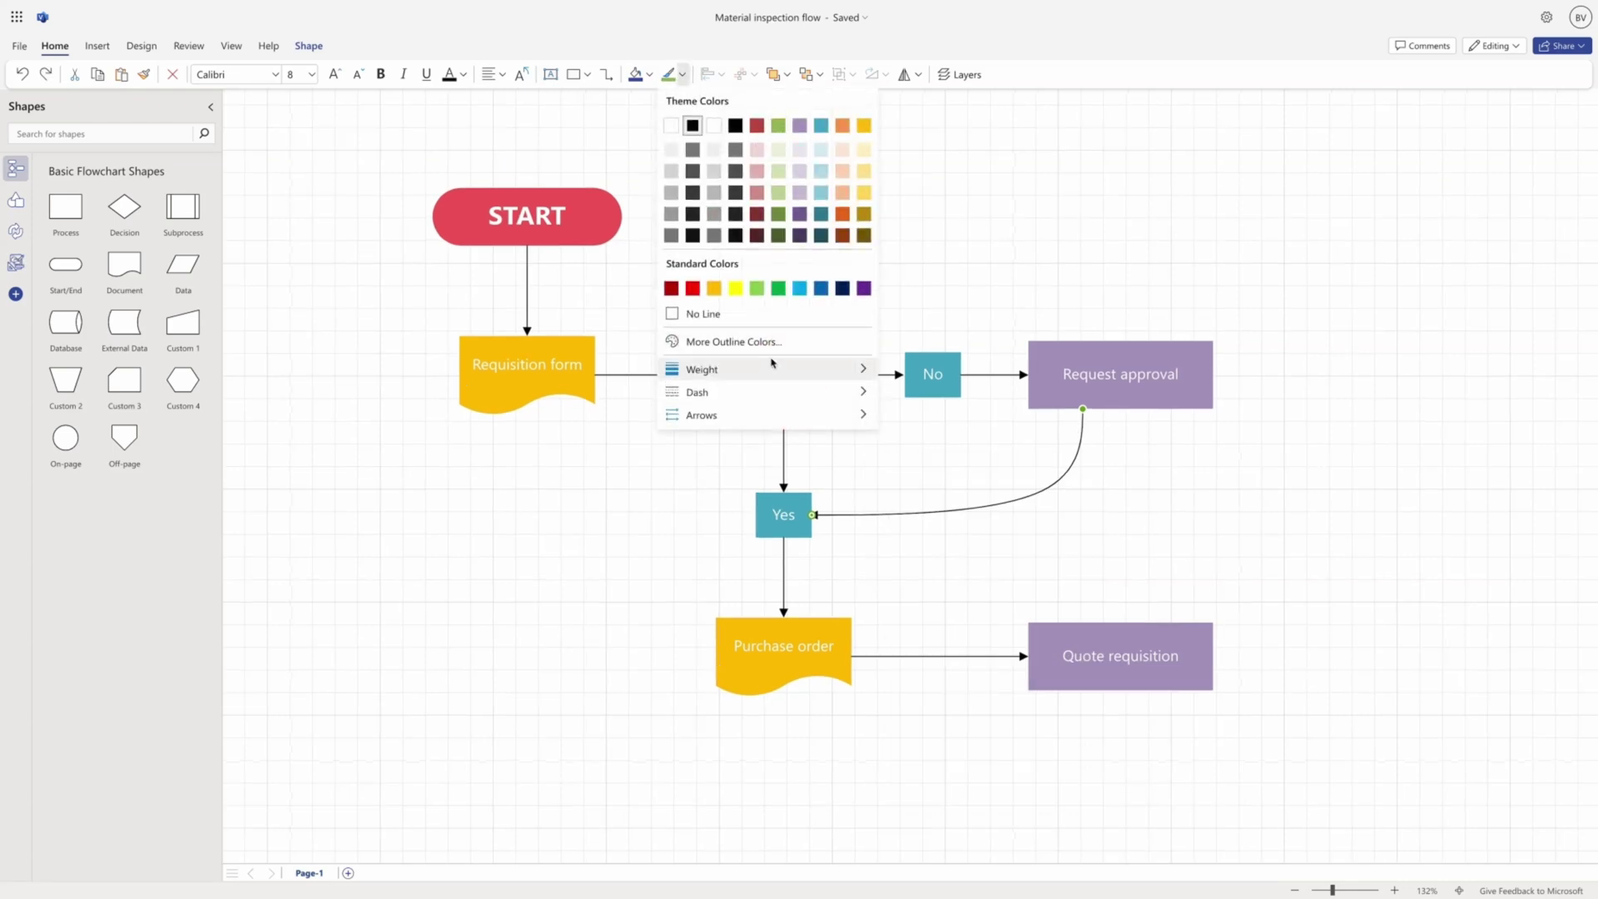
mouse_move(770, 396)
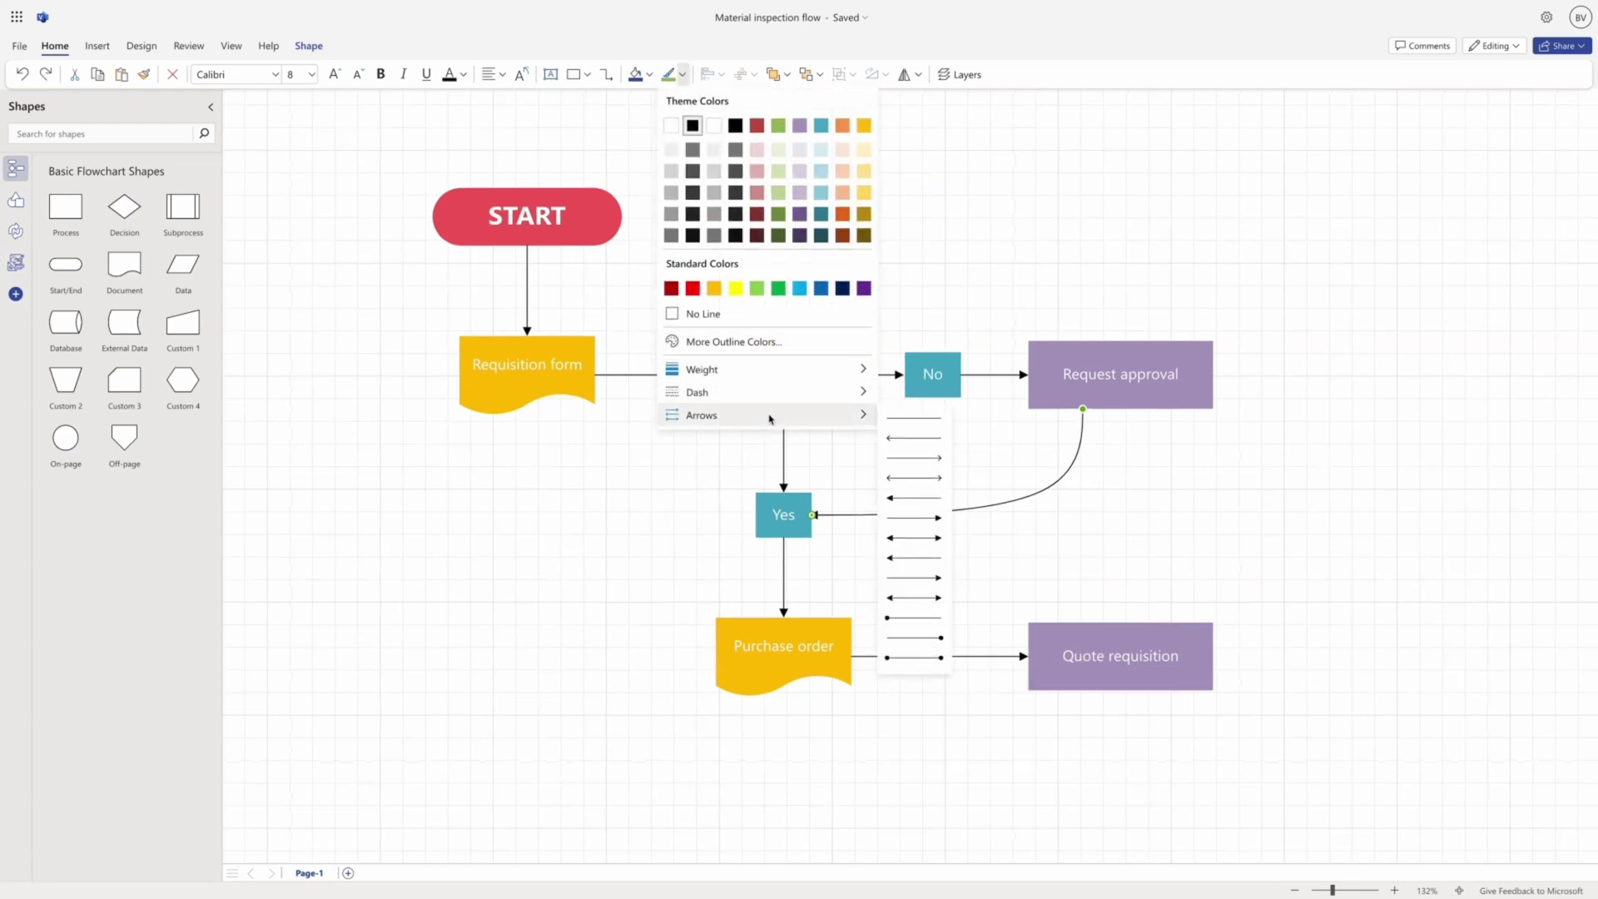
left_click(1011, 233)
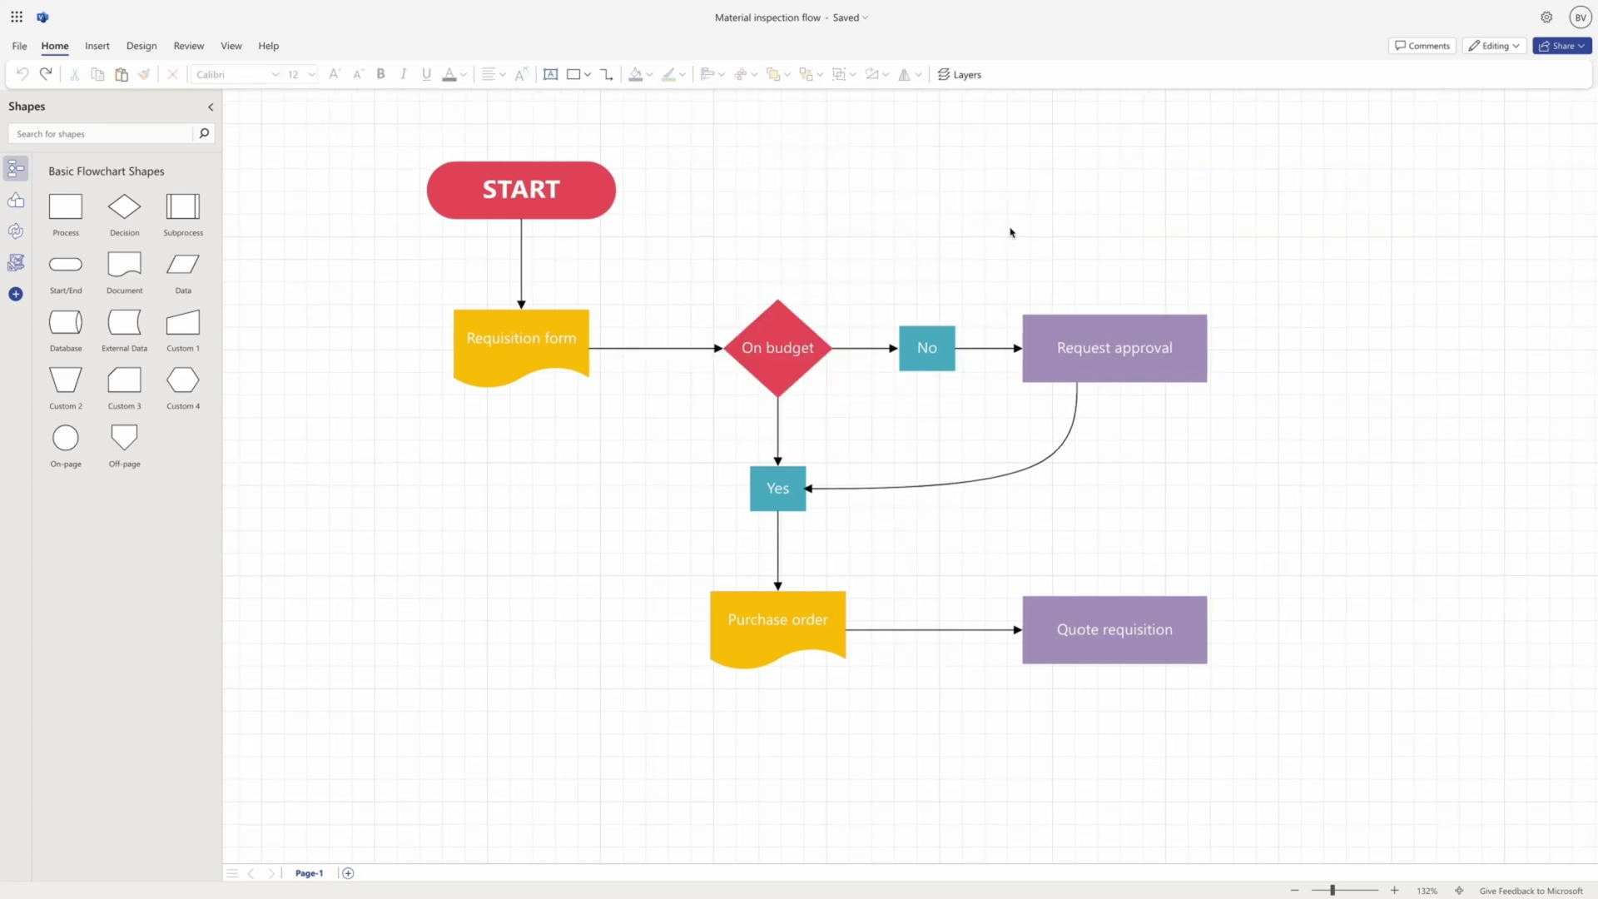
Color the curved Request approval–Yes connector green via Shape Outline
left_click(942, 483)
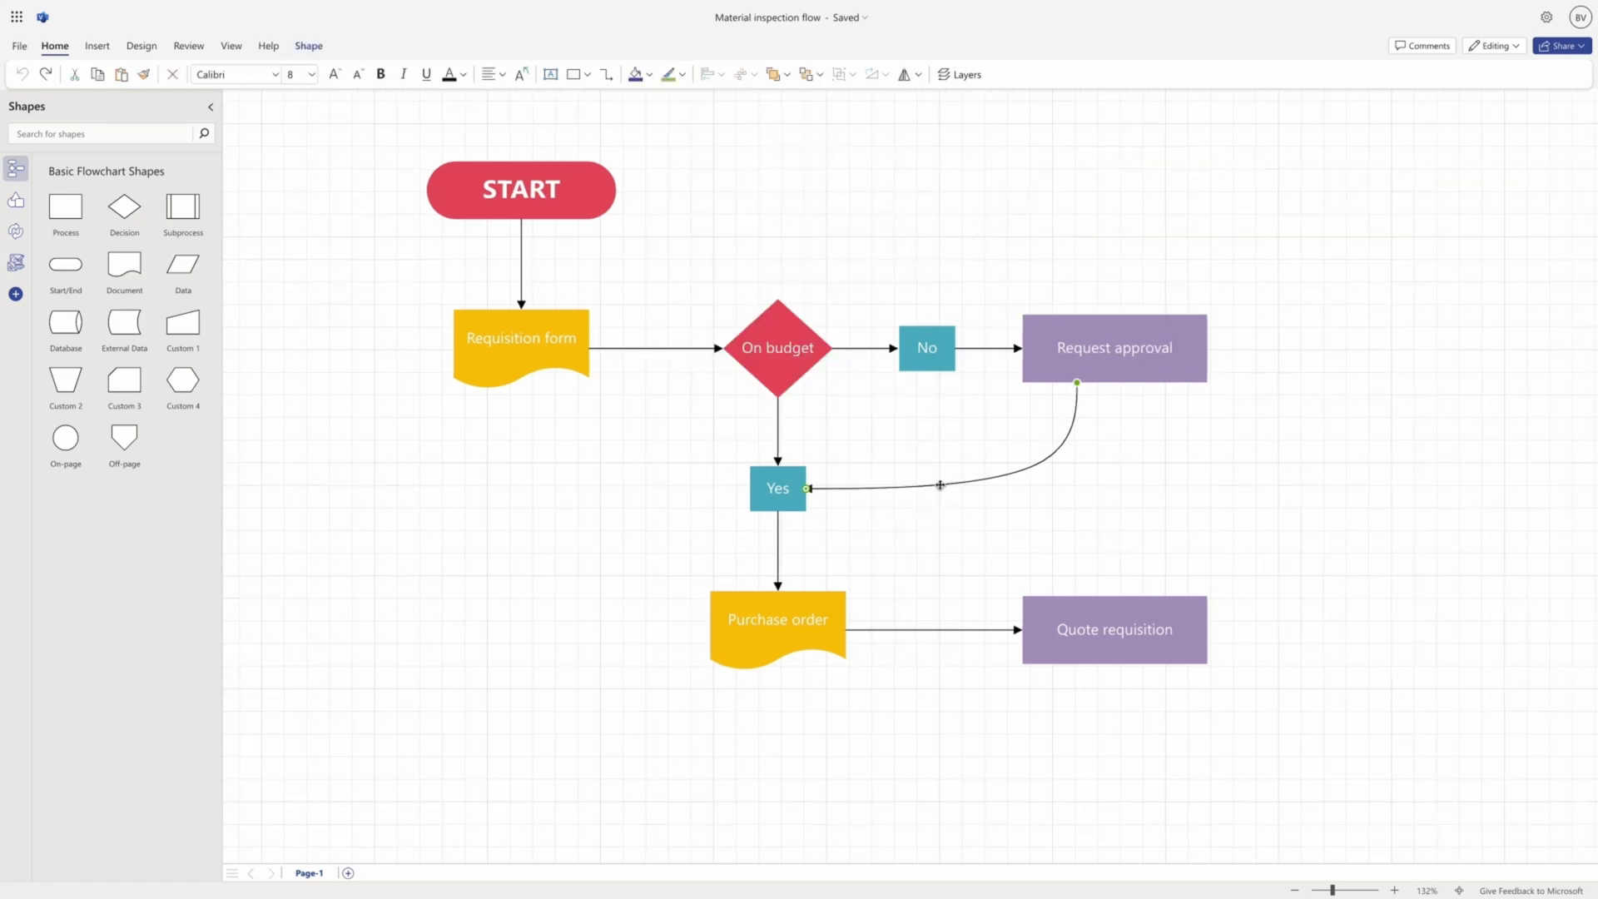
left_click(317, 49)
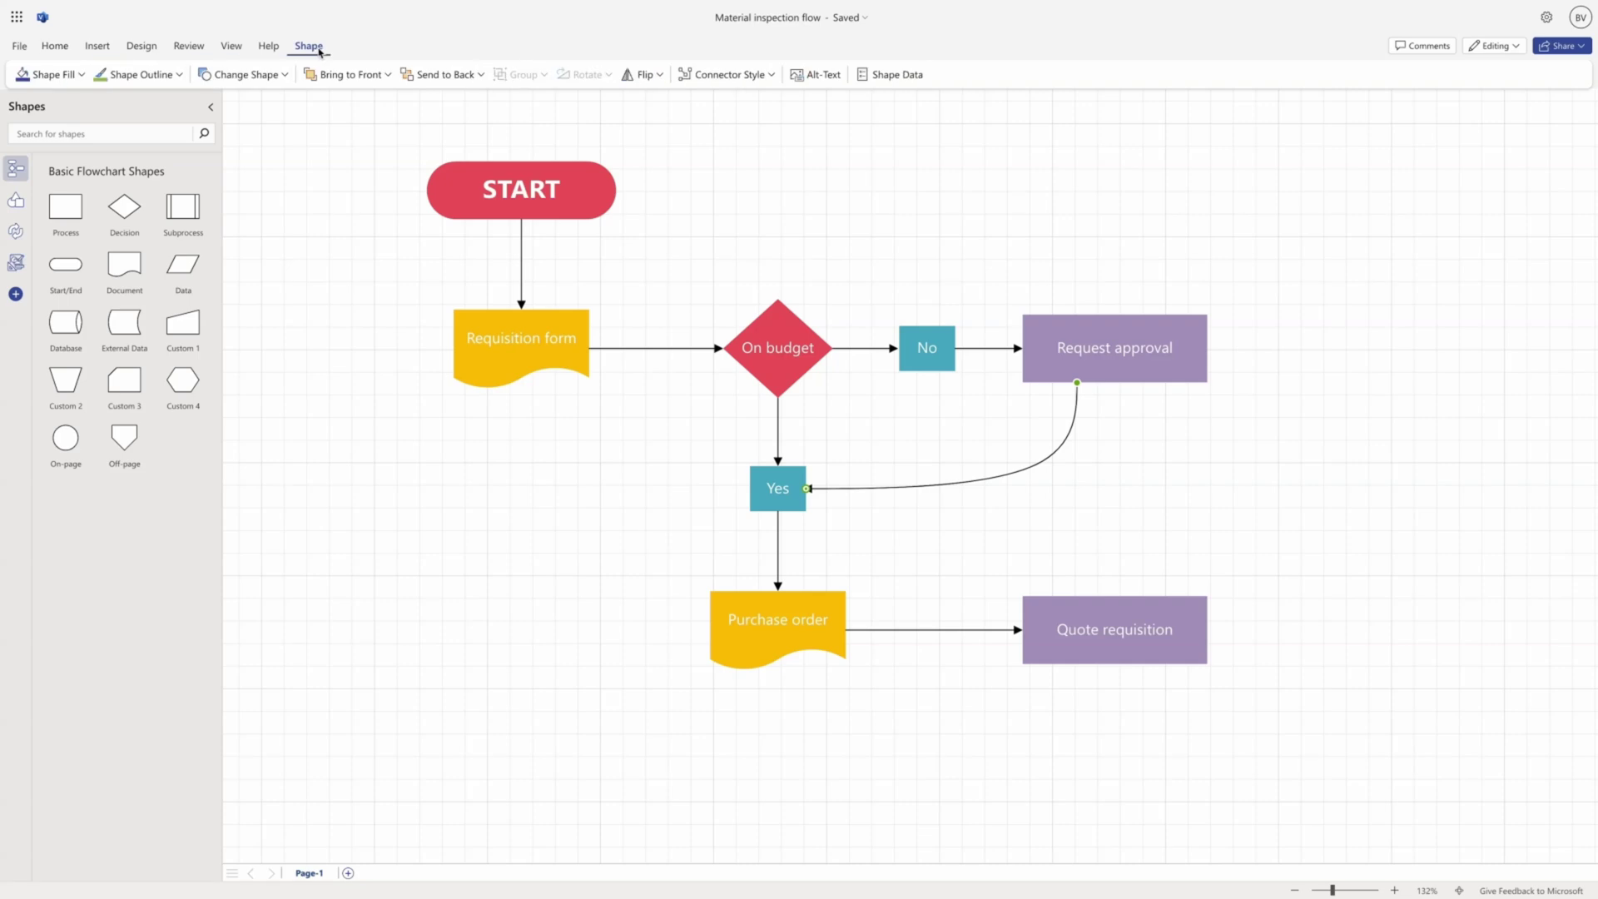
left_click(180, 75)
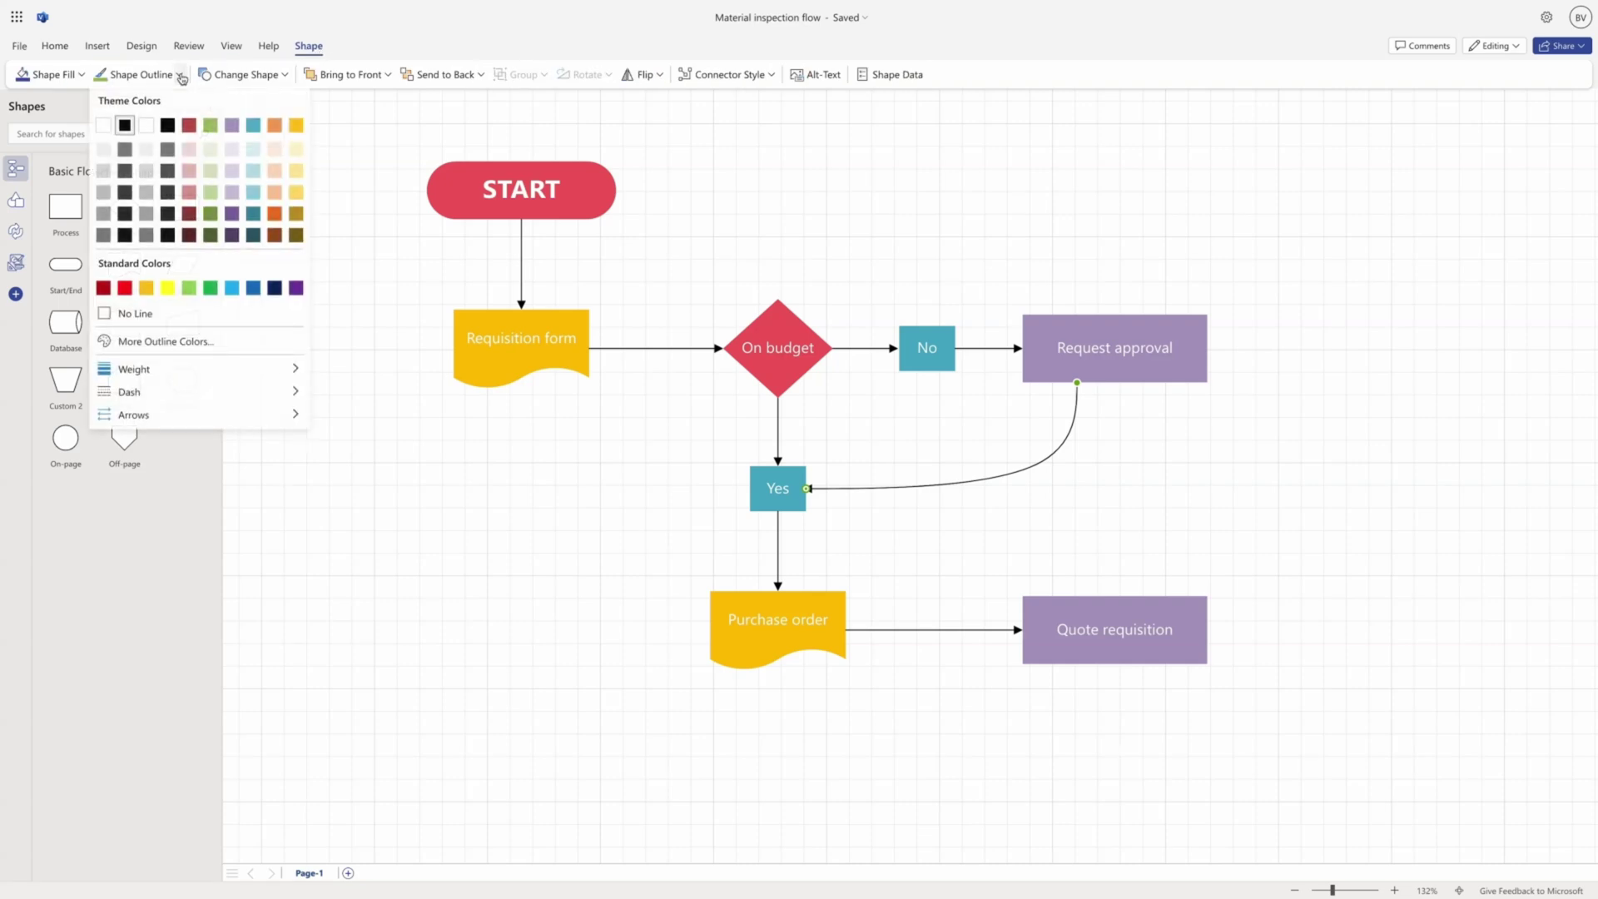
left_click(210, 125)
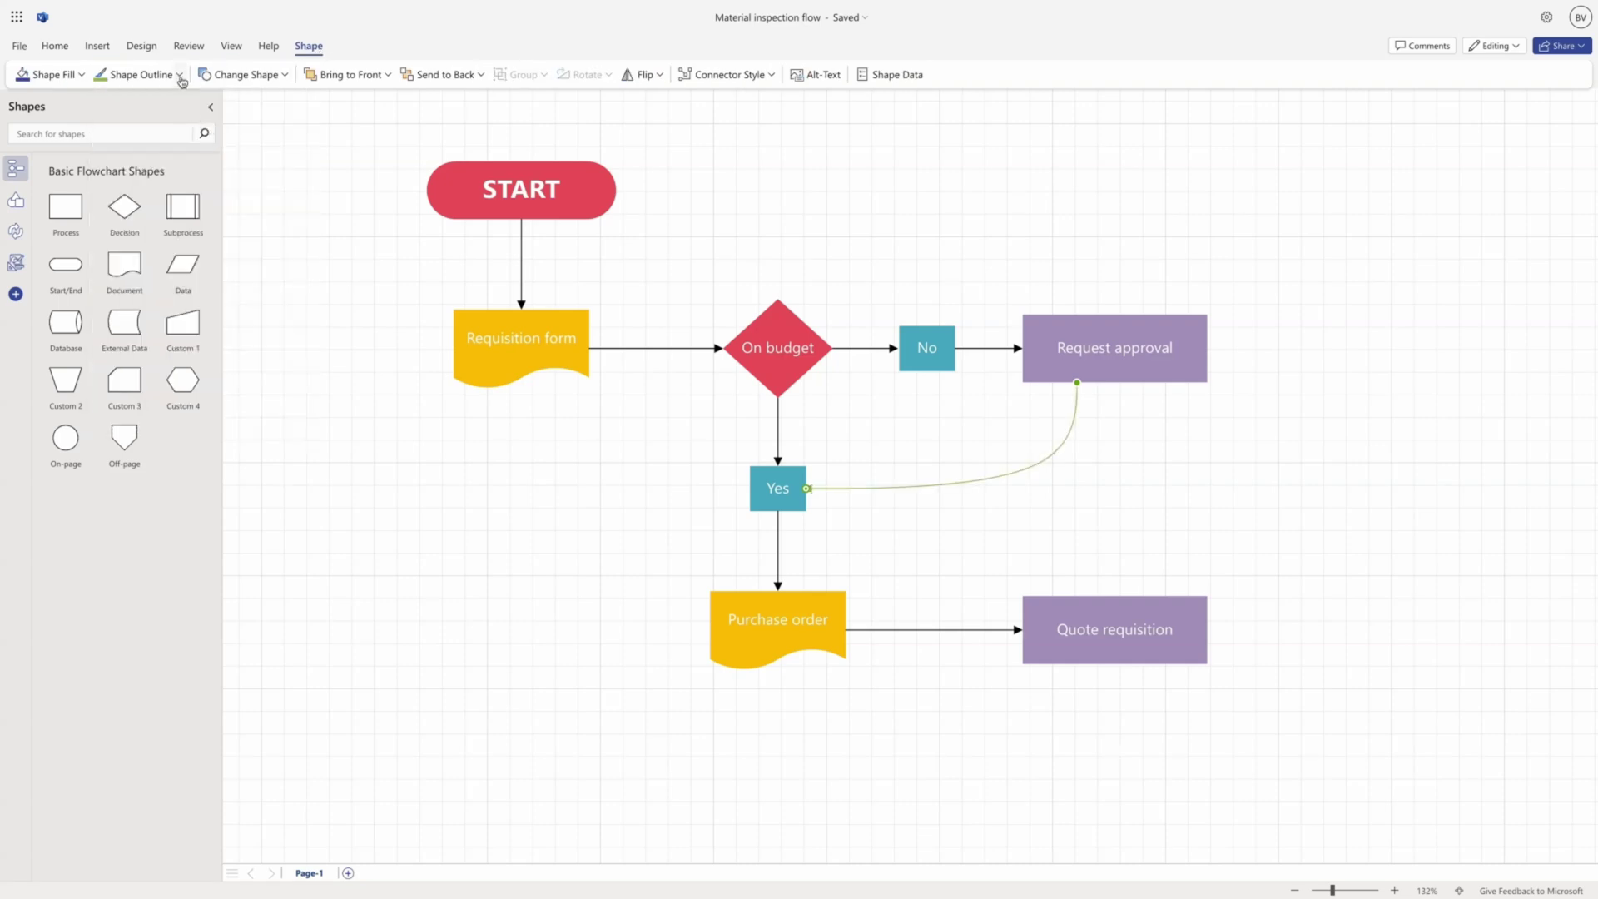
Give the connector a heavier weight and an arrowhead at the Request approval end
left_click(180, 75)
mouse_move(178, 368)
left_click(350, 414)
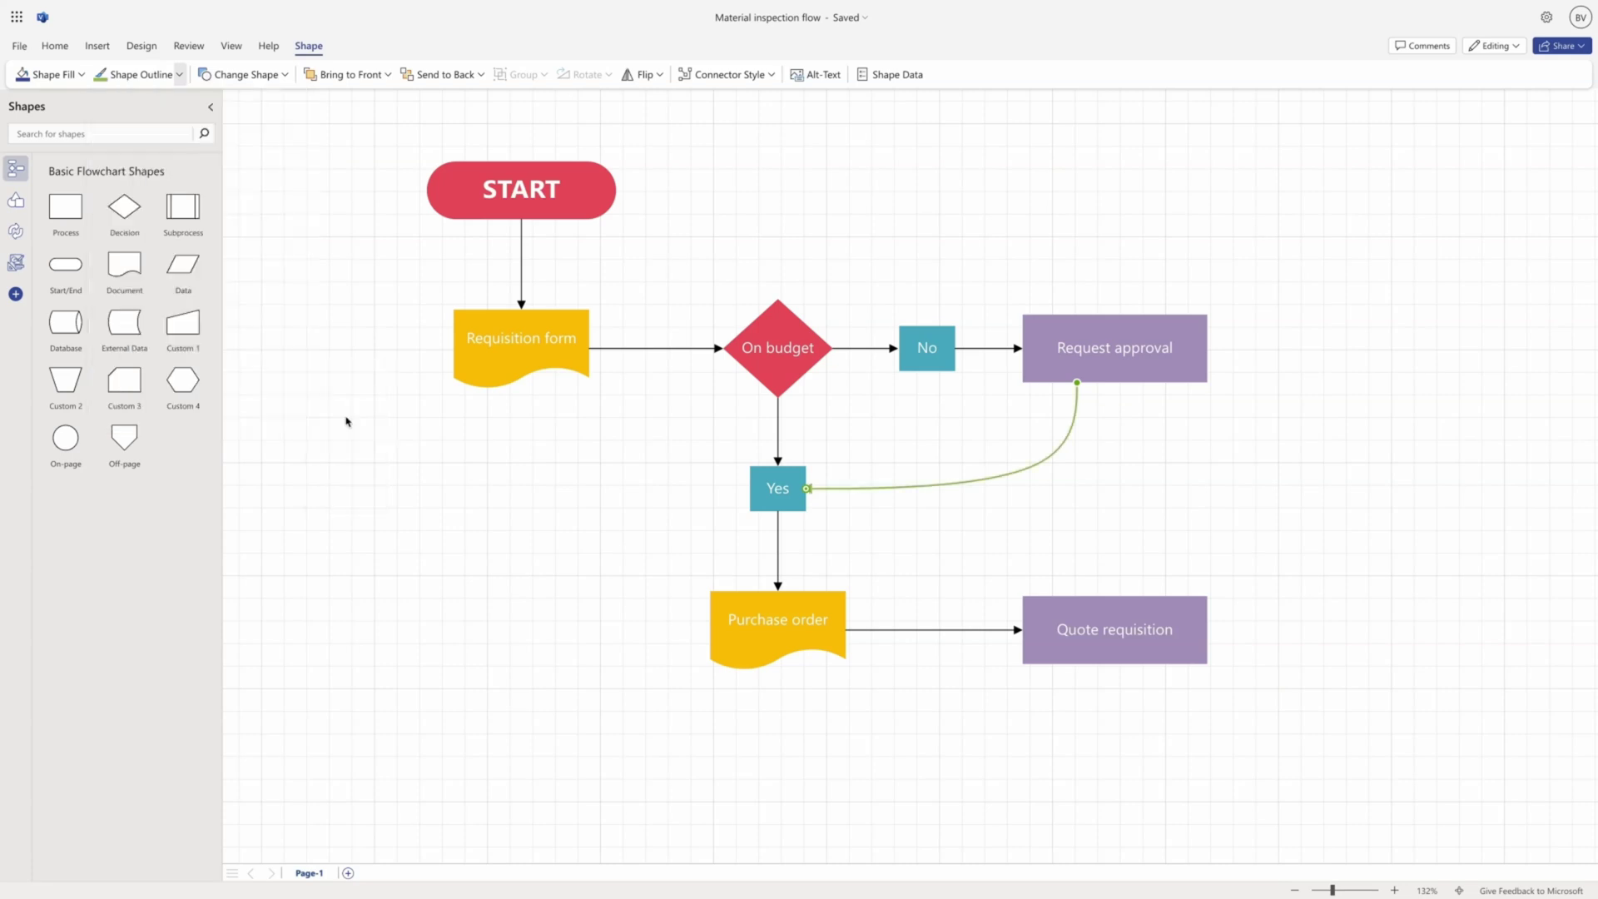
left_click(180, 75)
mouse_move(214, 413)
left_click(354, 546)
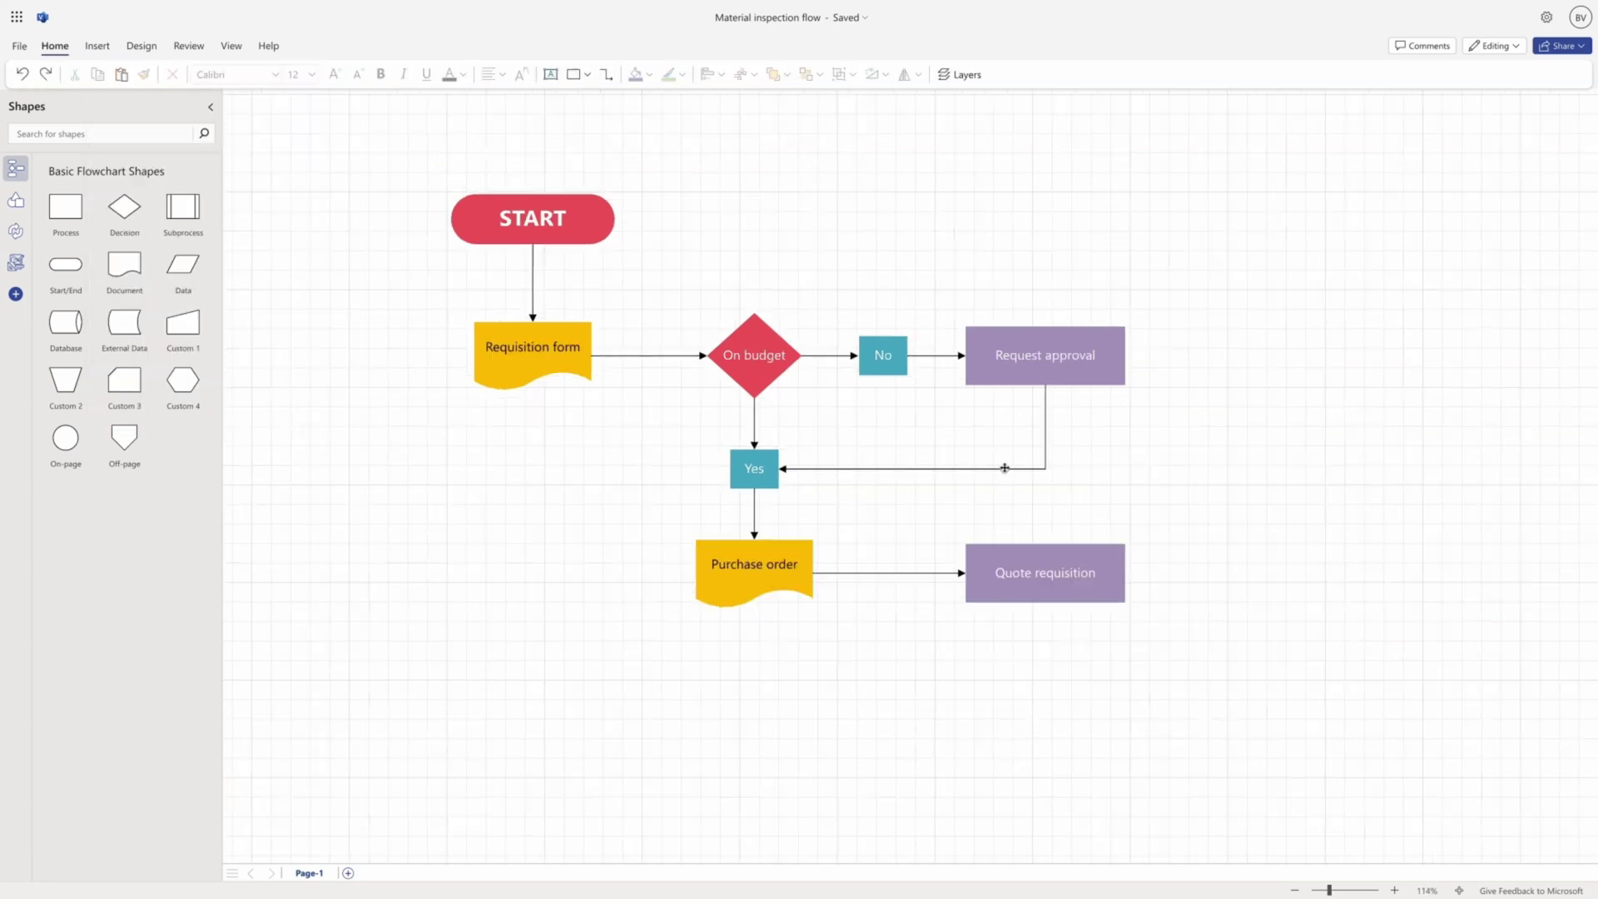
Format the Request approval–Yes elbow connector with a green, heavier line and arrowheads on both ends
right_click(1005, 469)
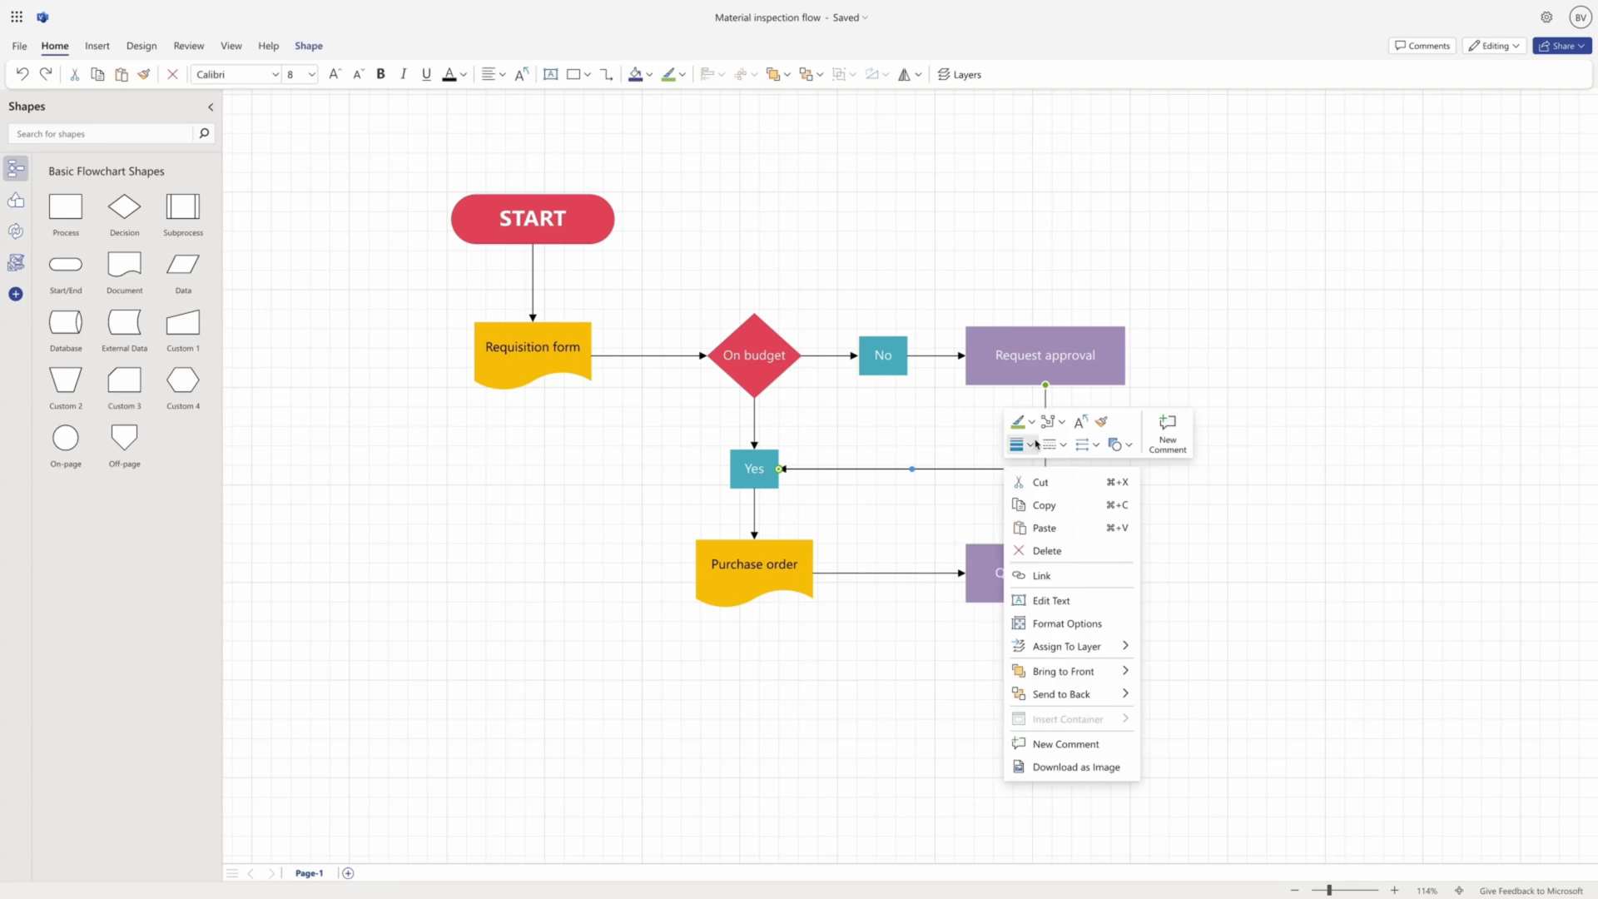
left_click(1031, 422)
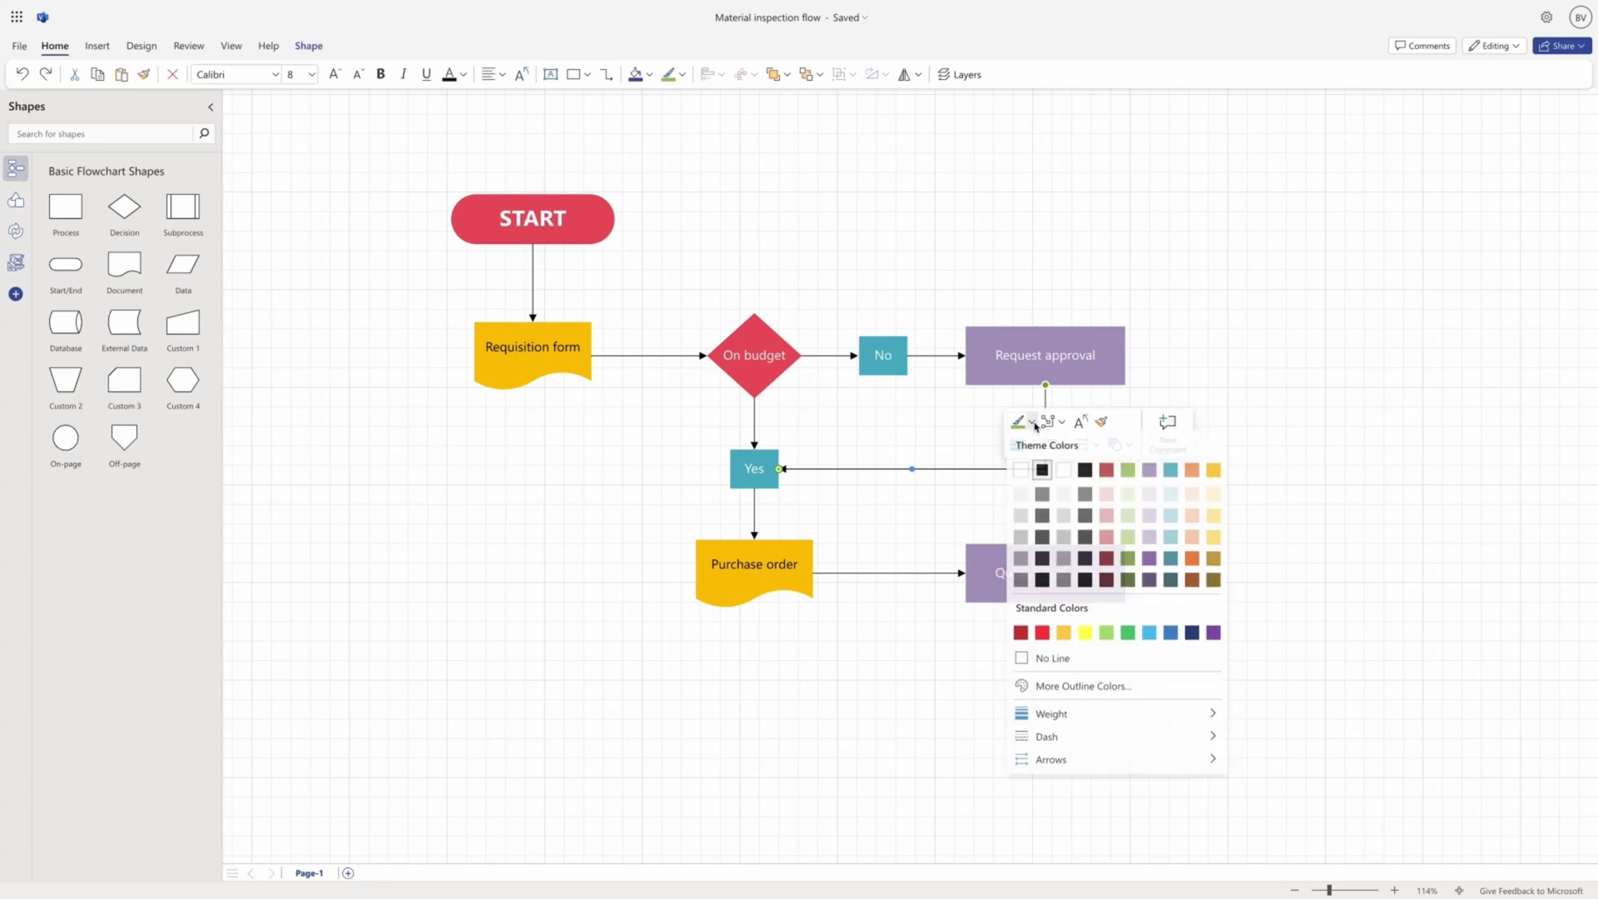
left_click(1126, 471)
left_click(1019, 445)
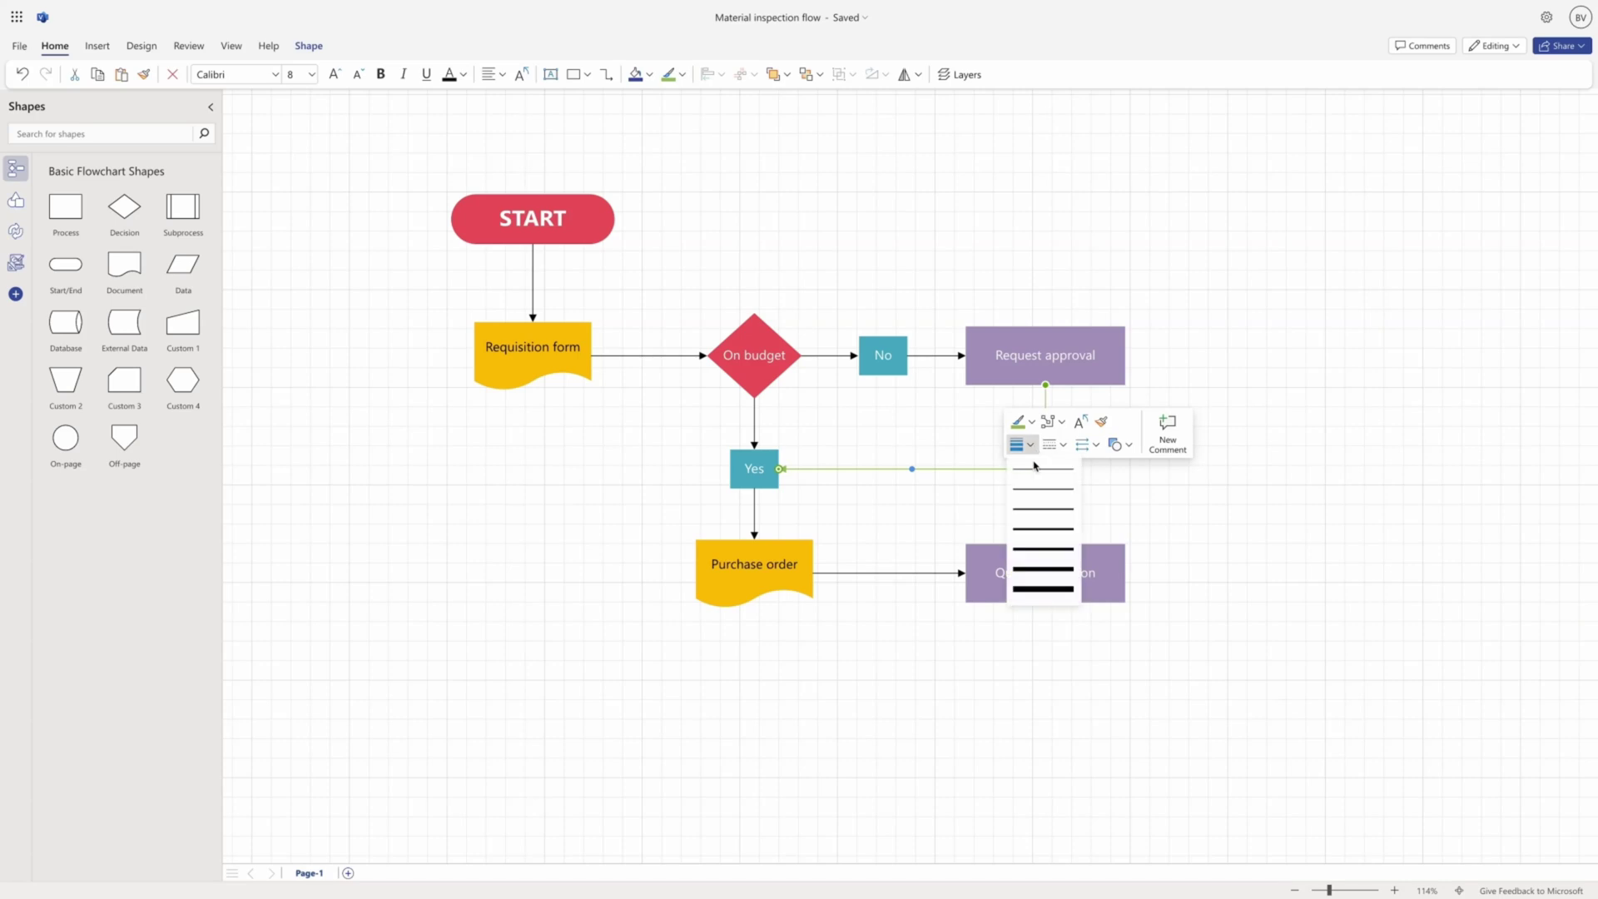
left_click(1042, 520)
left_click(1087, 446)
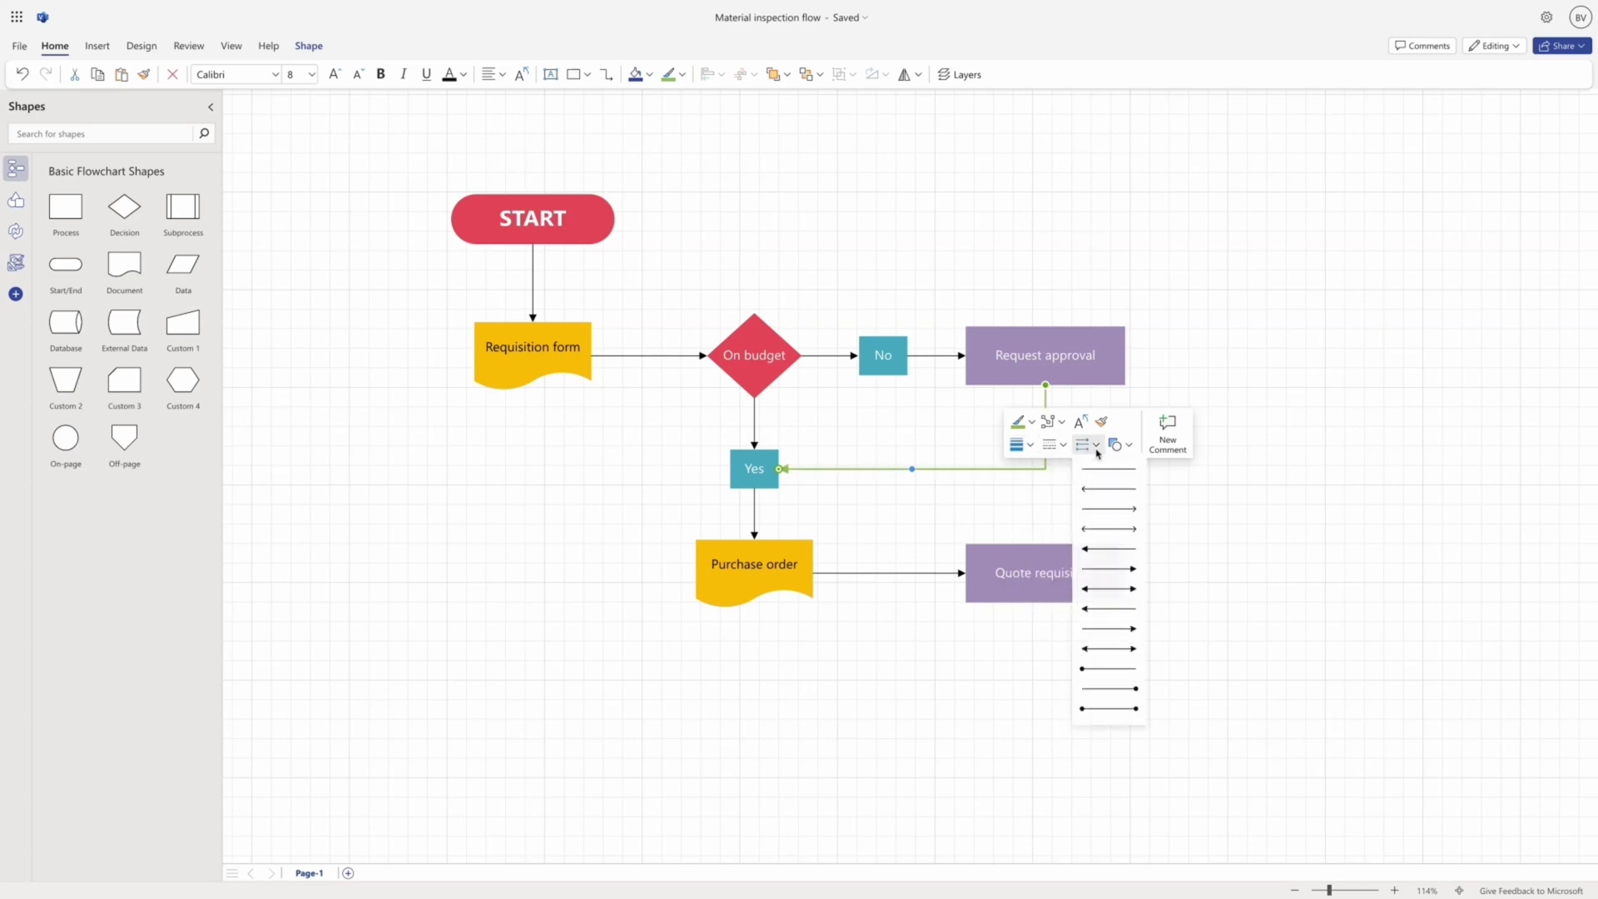
left_click(1097, 594)
left_click(1266, 556)
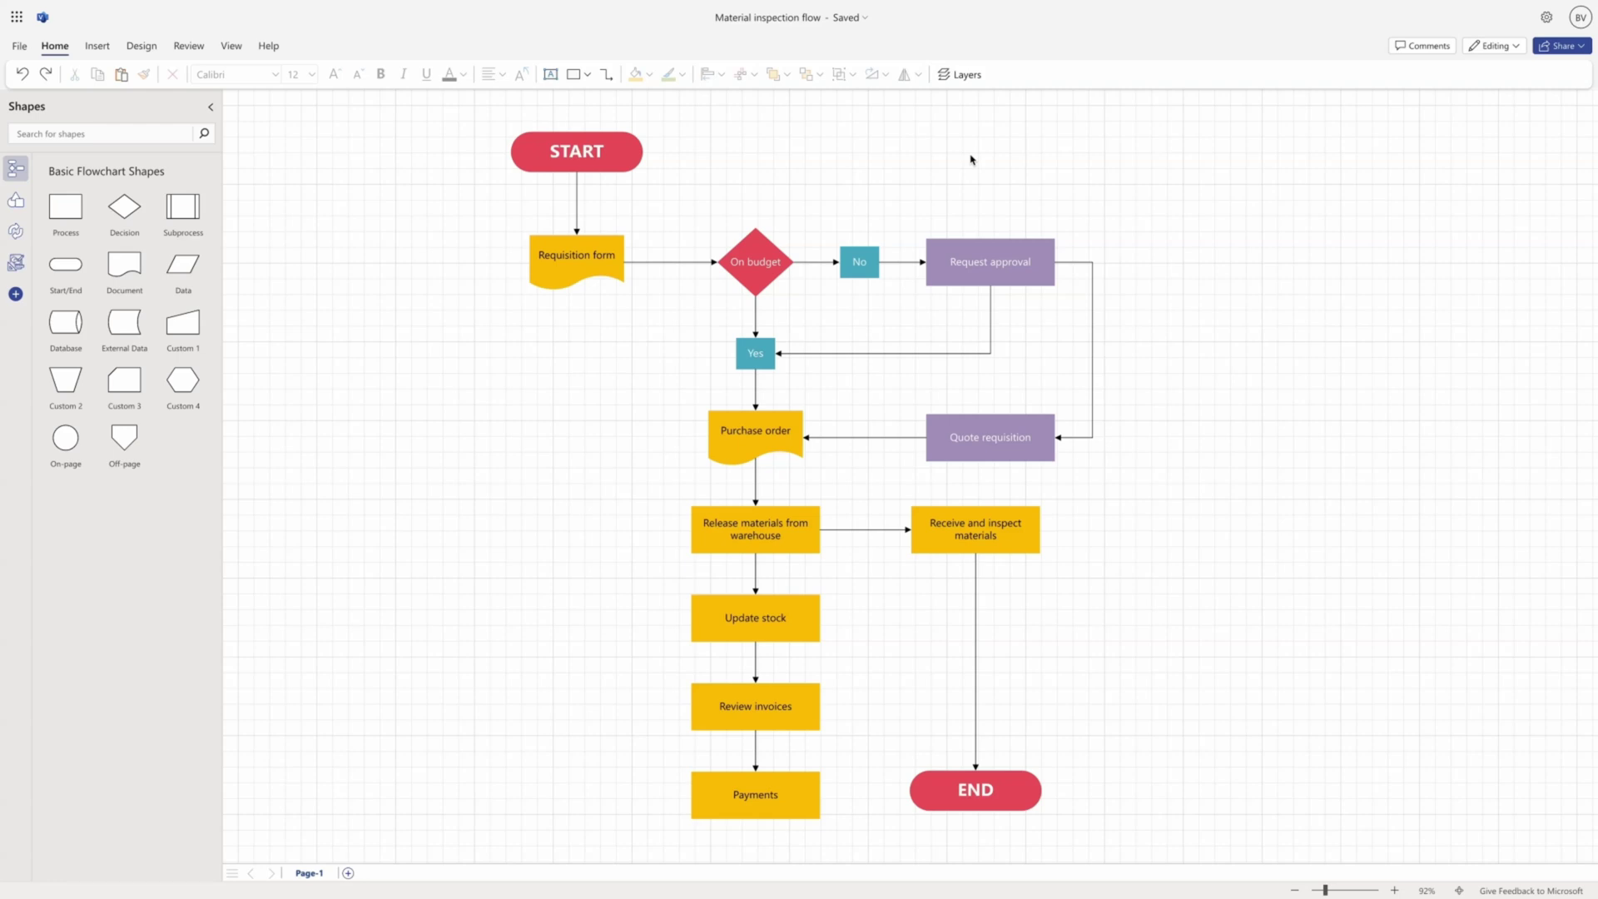
Select all shapes on the Connector layer from the Layers panel and change their line colour to teal
left_click(963, 74)
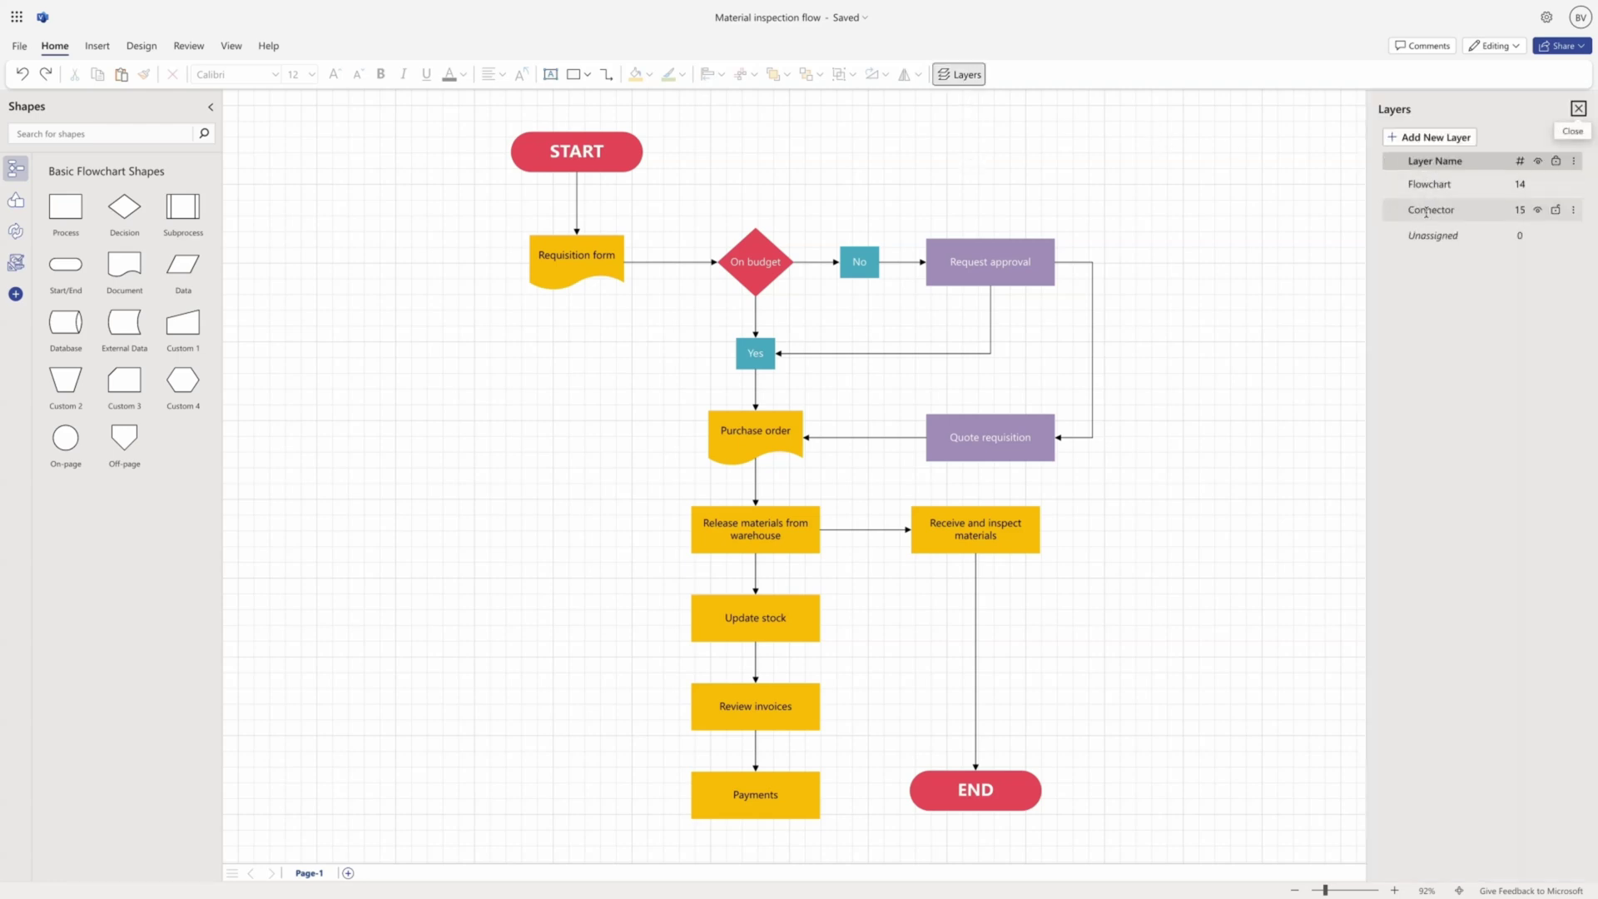
left_click(1574, 212)
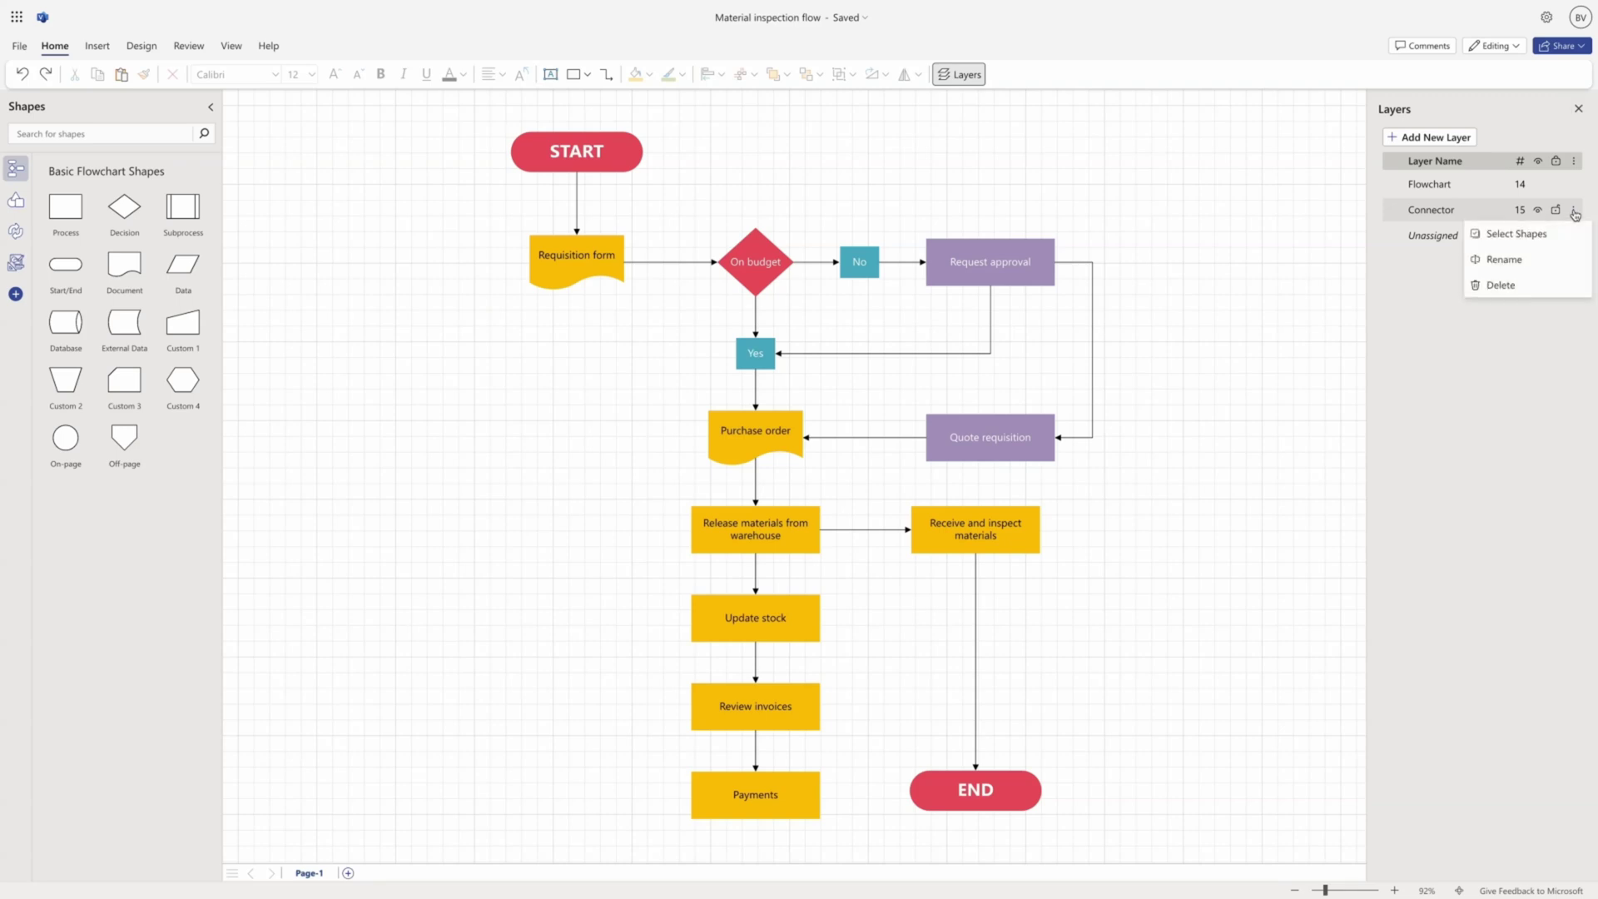
left_click(1573, 235)
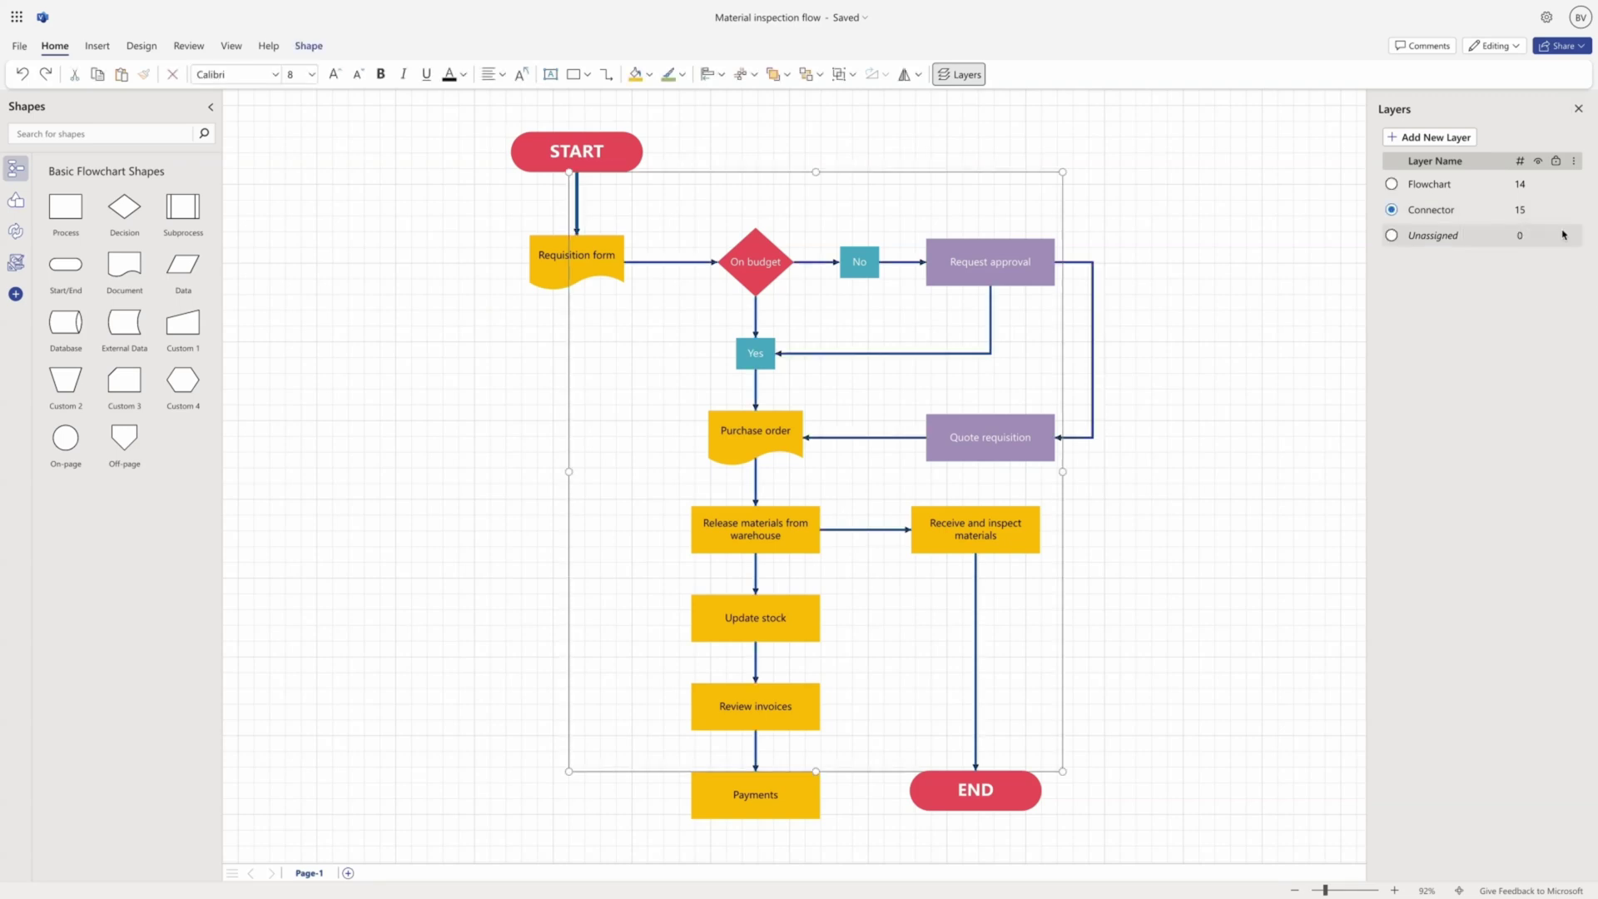
left_click(683, 74)
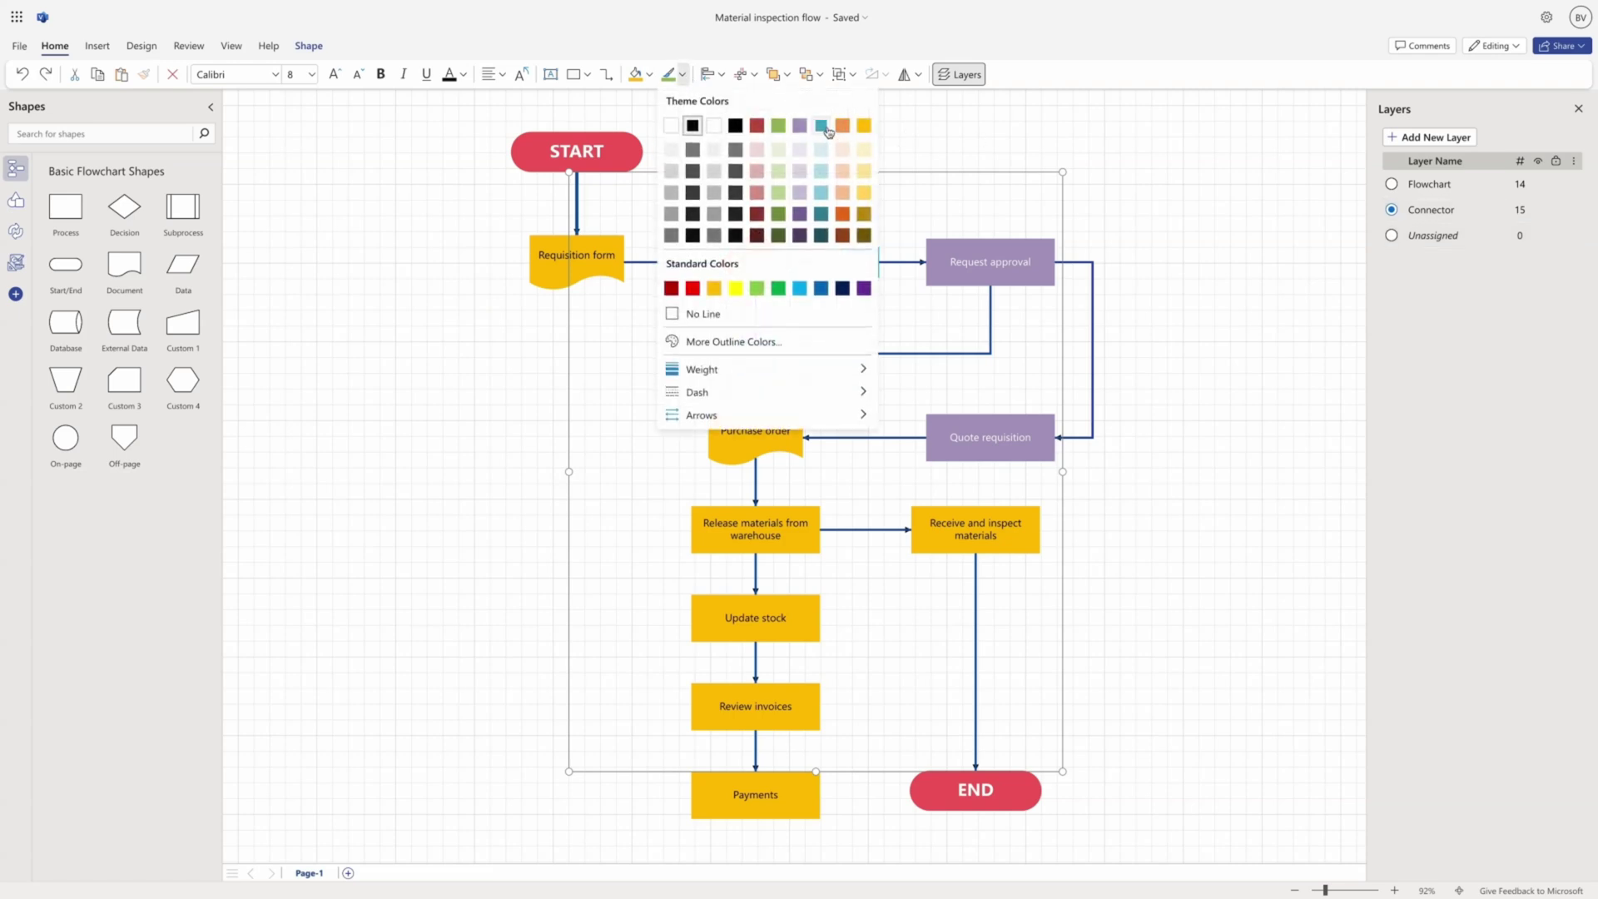
key("Escape")
left_click(883, 151)
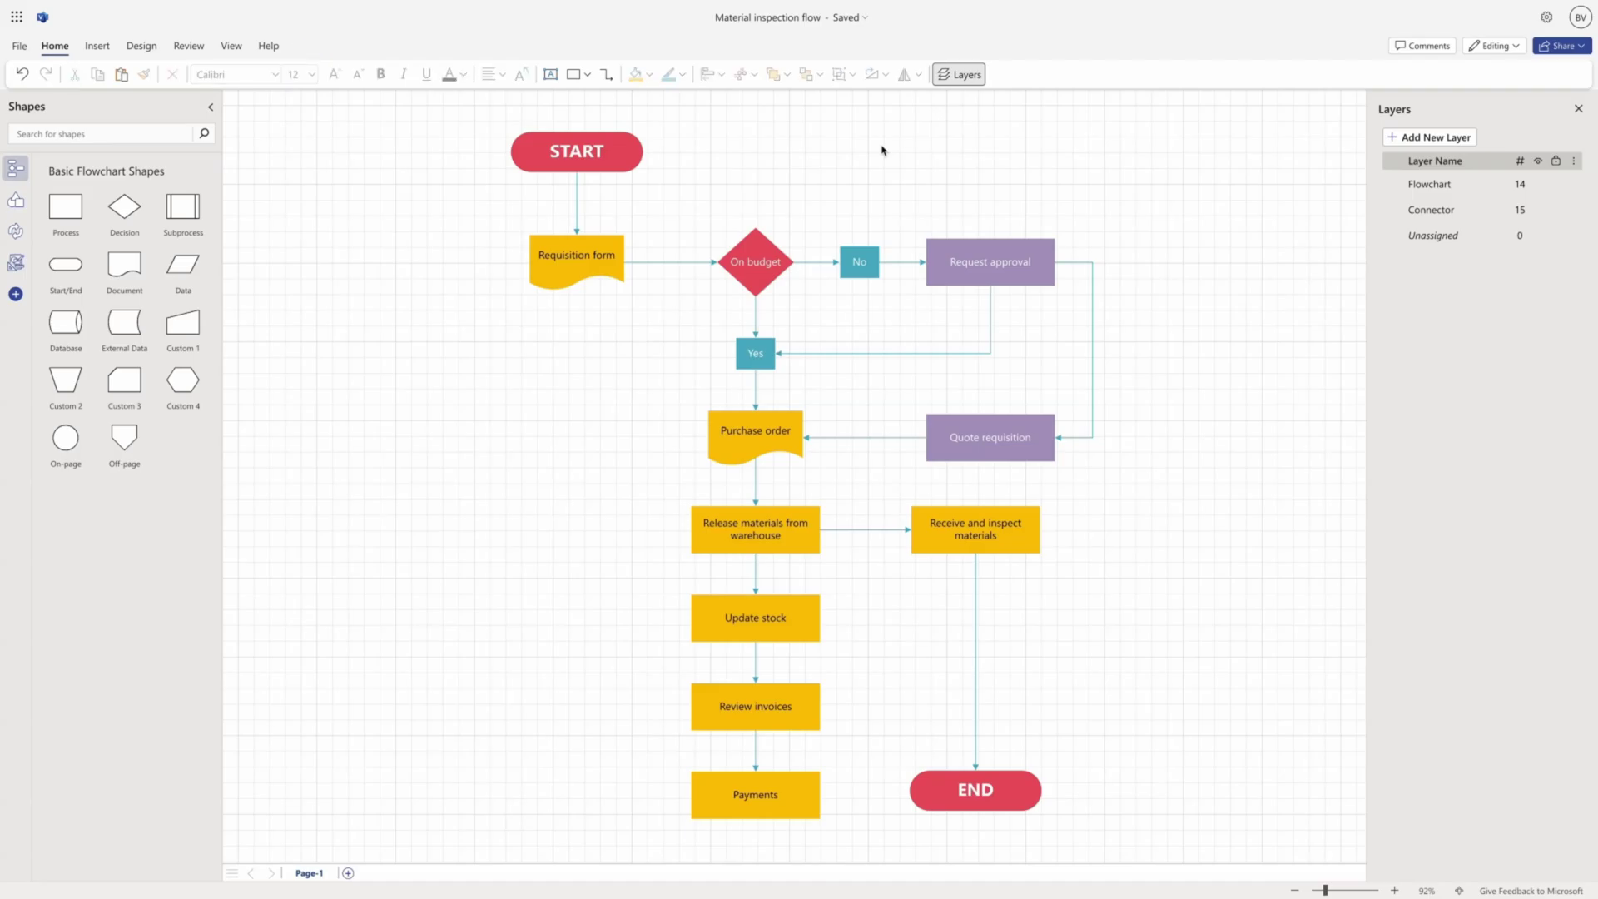